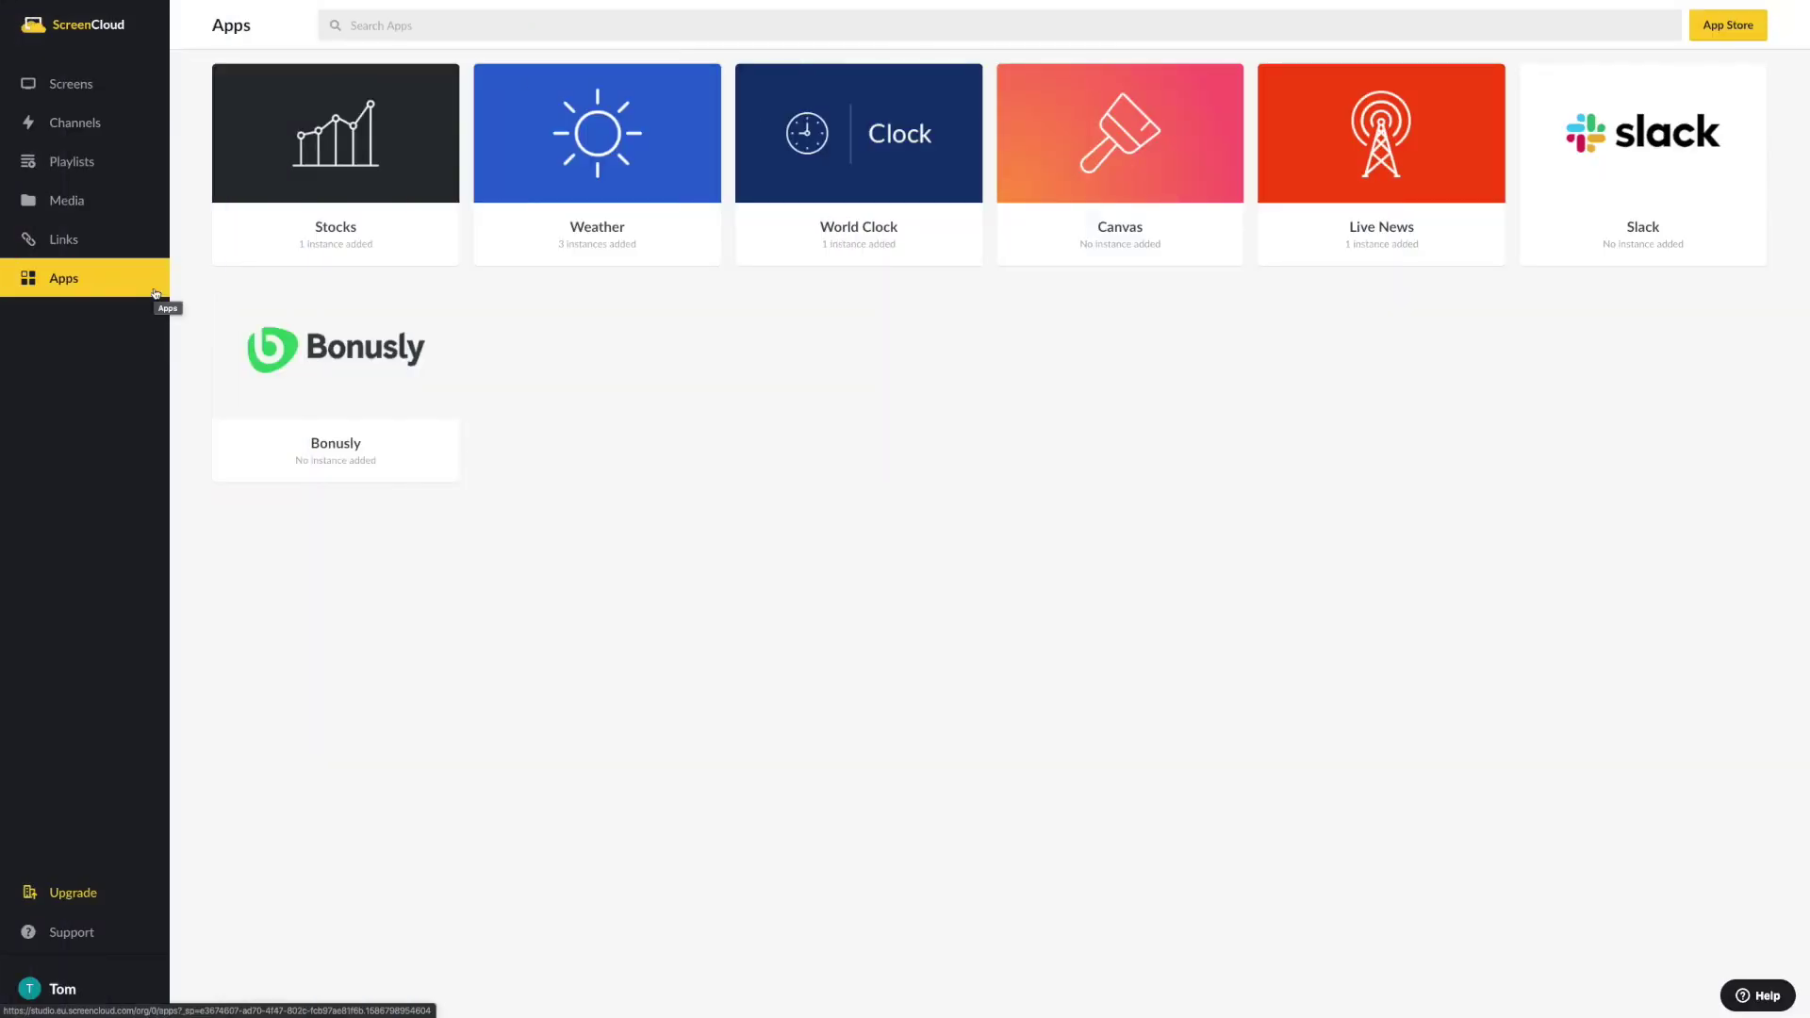
Search the App Store for 'noti' and install Noticeboard 2.0
click(1730, 24)
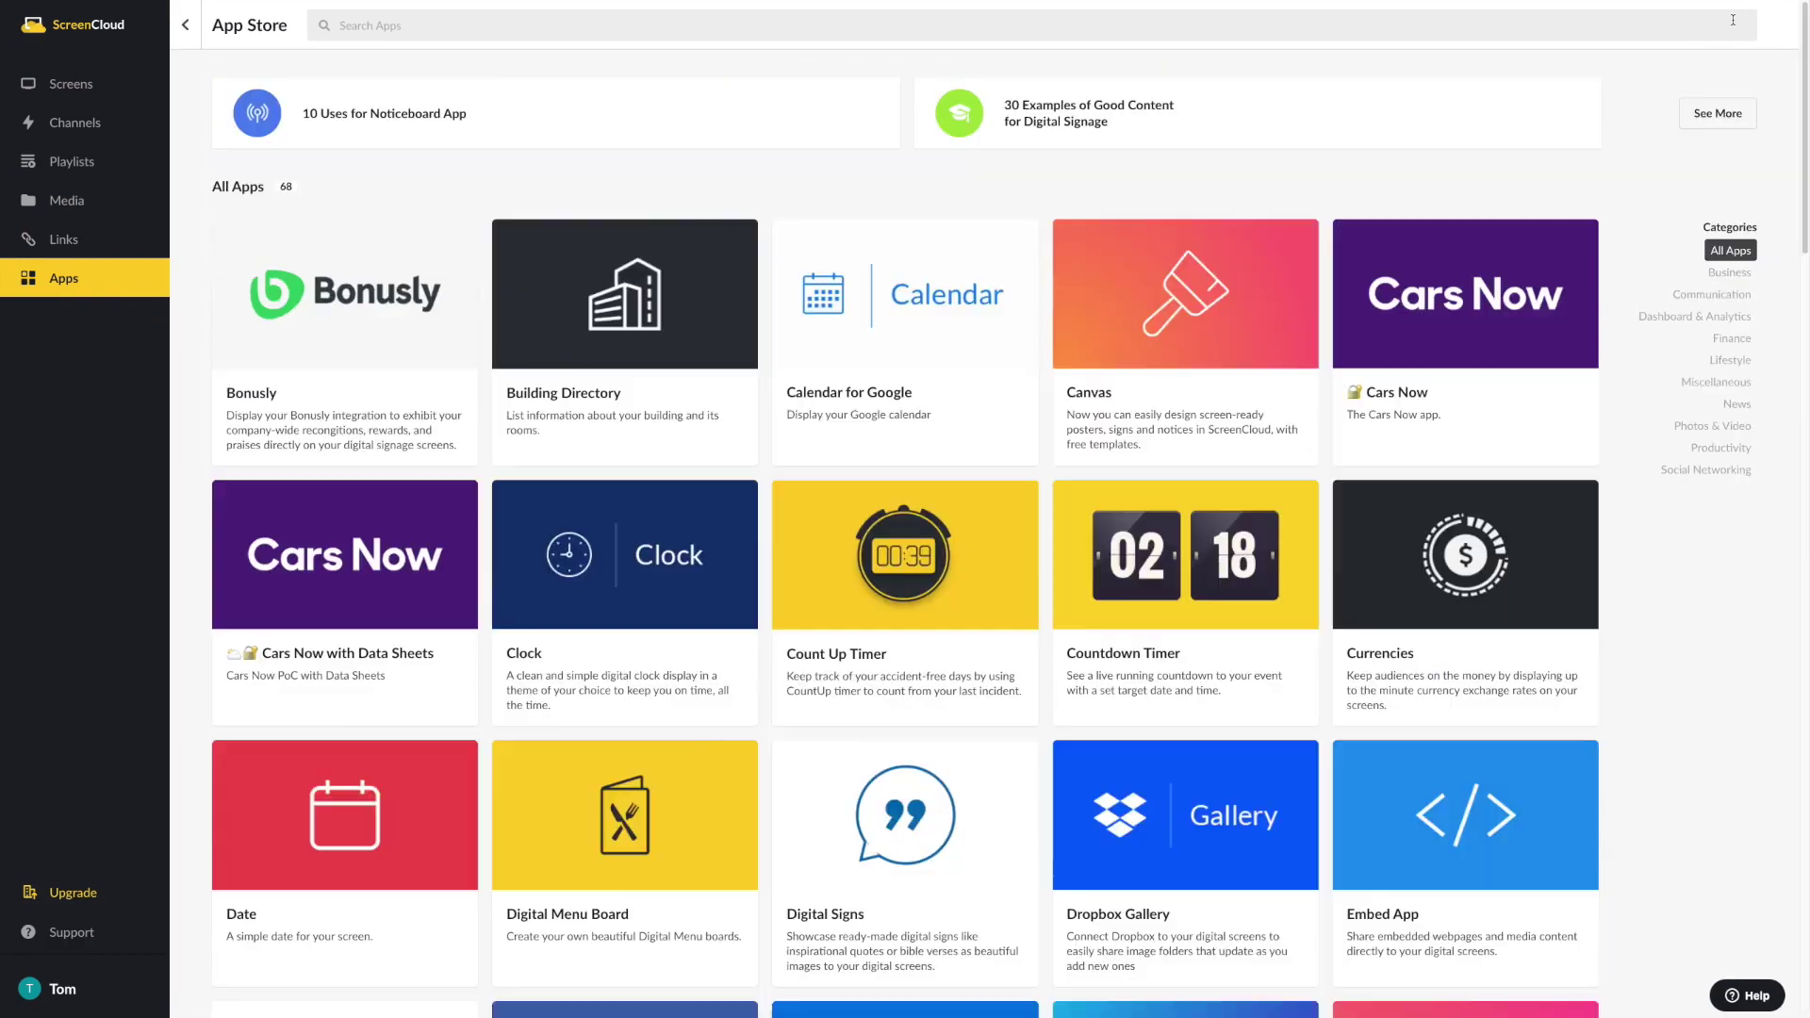
text(noti)
click(398, 306)
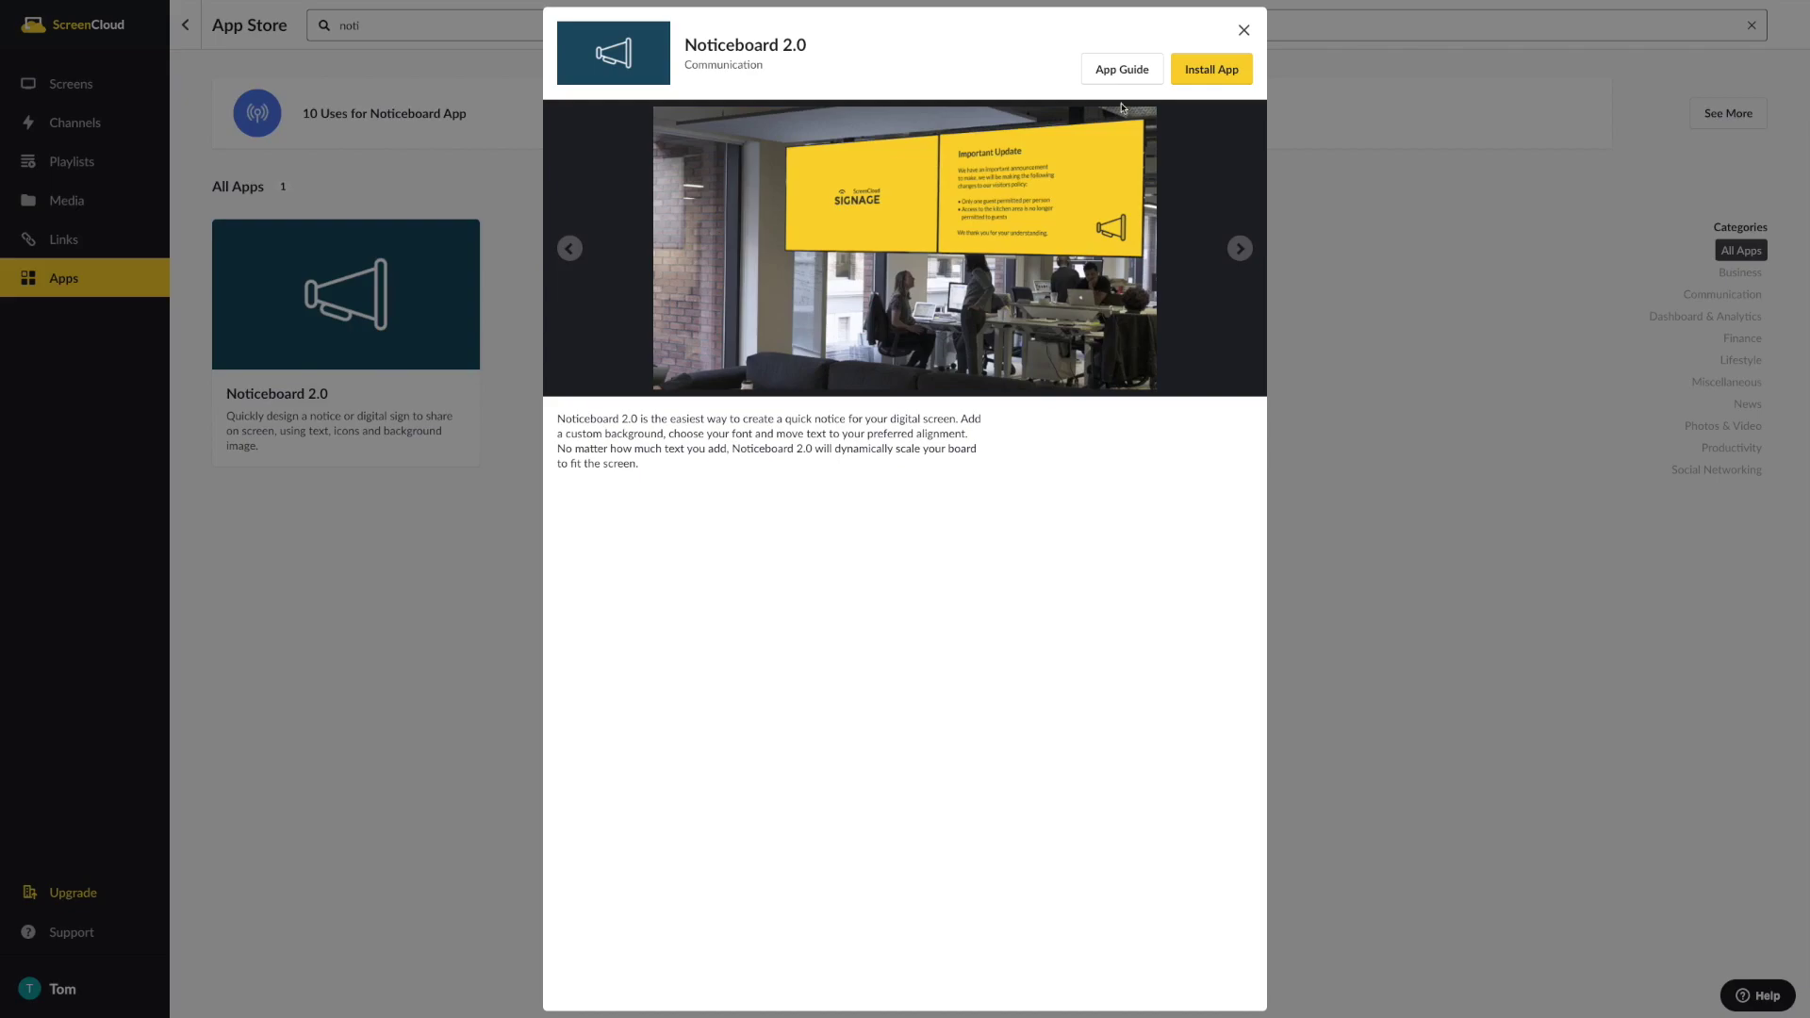
click(1195, 75)
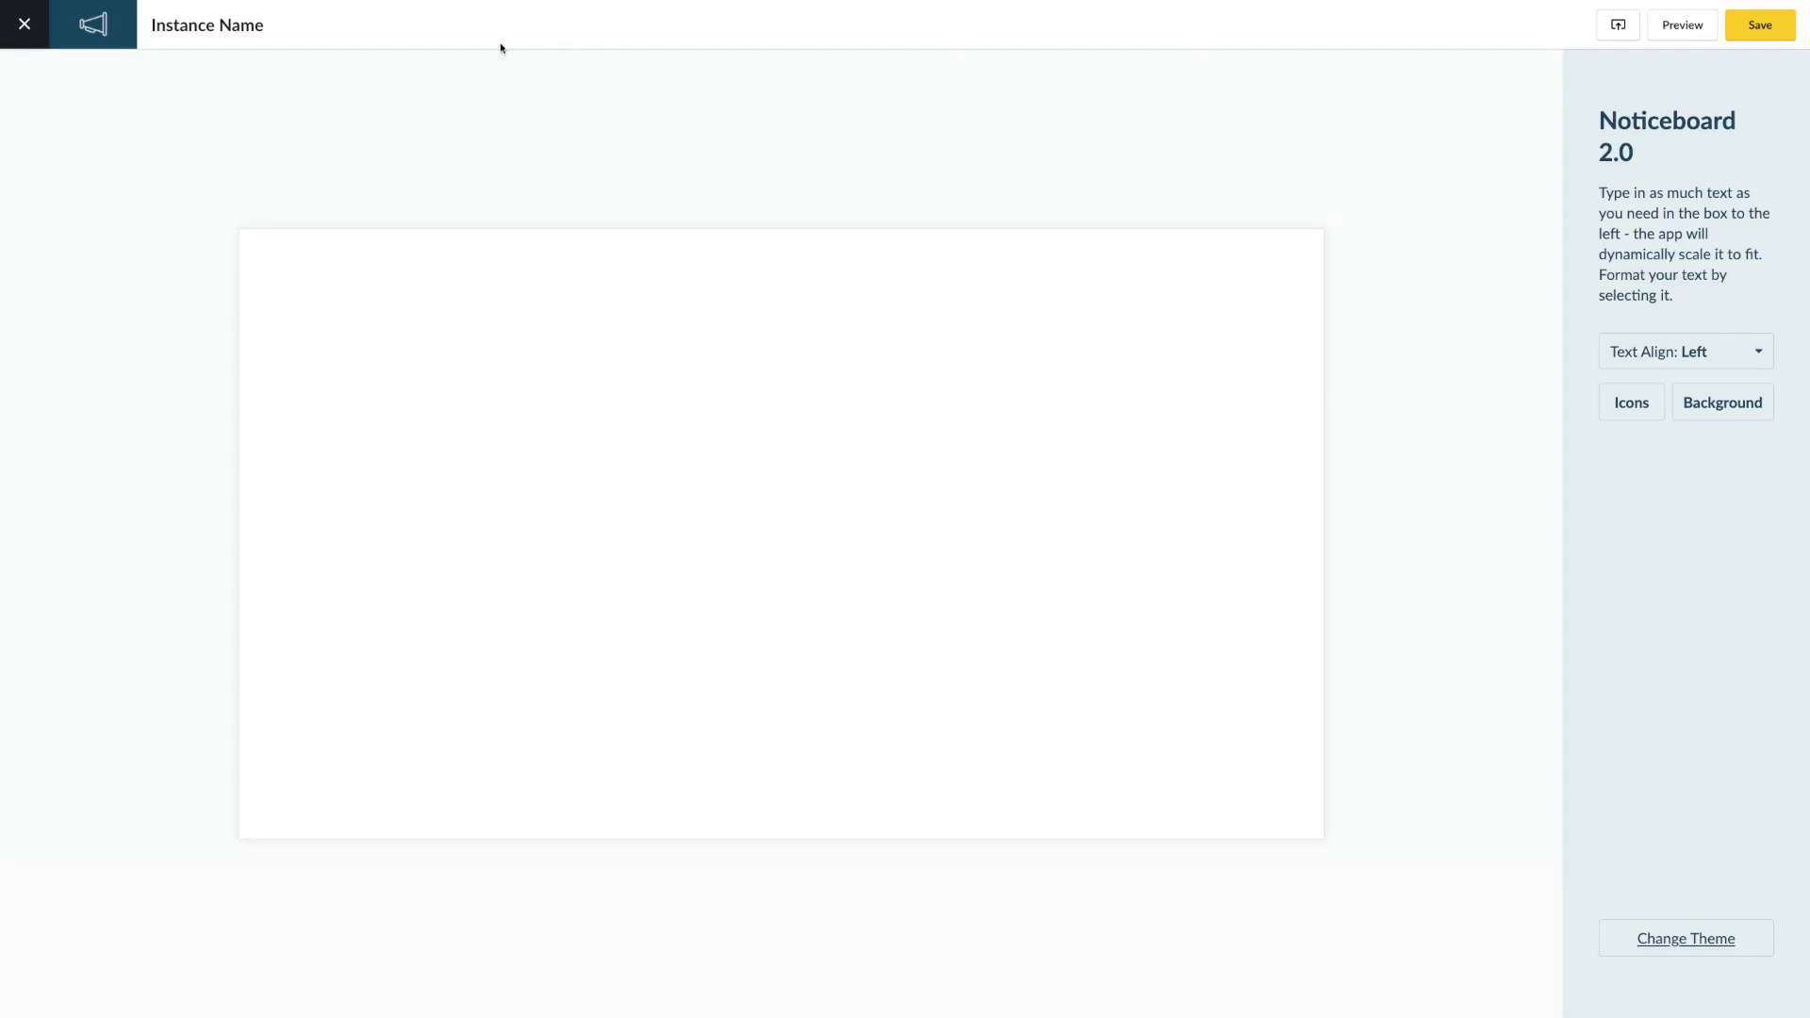
Name the notice 'Notice Board 2.0', paste the descriptive paragraph, and save it
click(231, 28)
text(No)
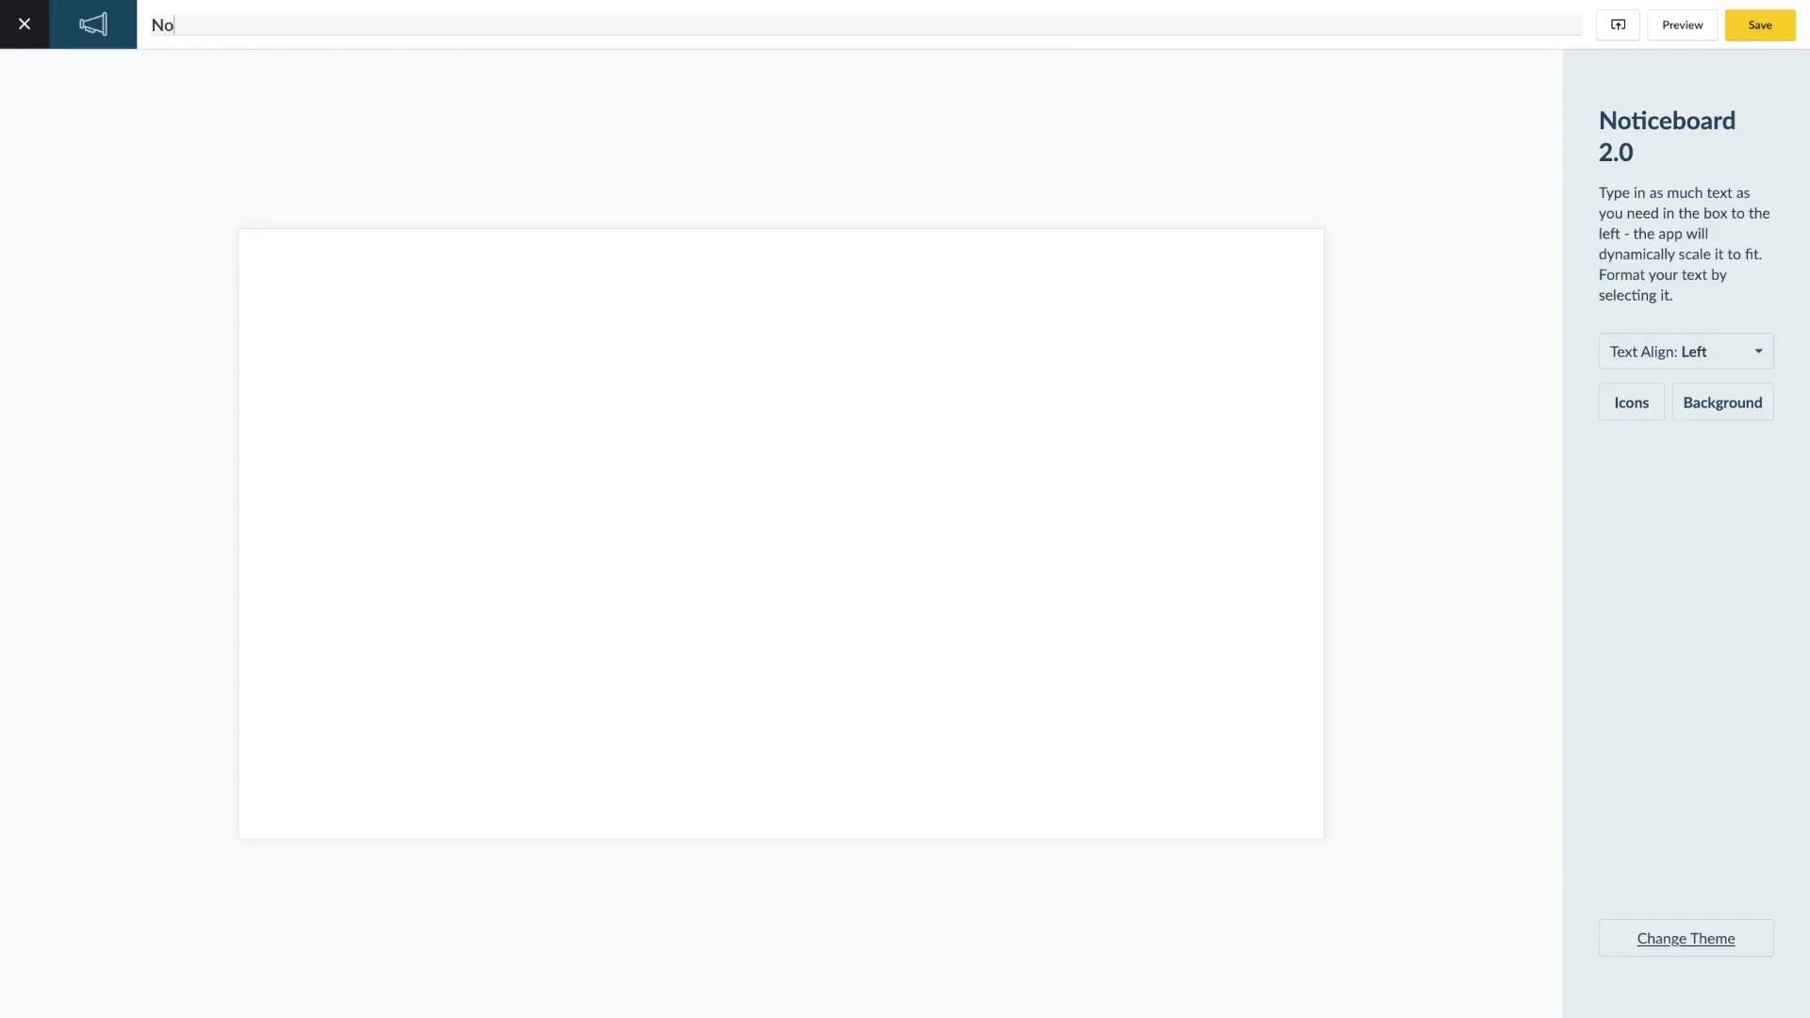
text(tice Board 2.0)
click(540, 366)
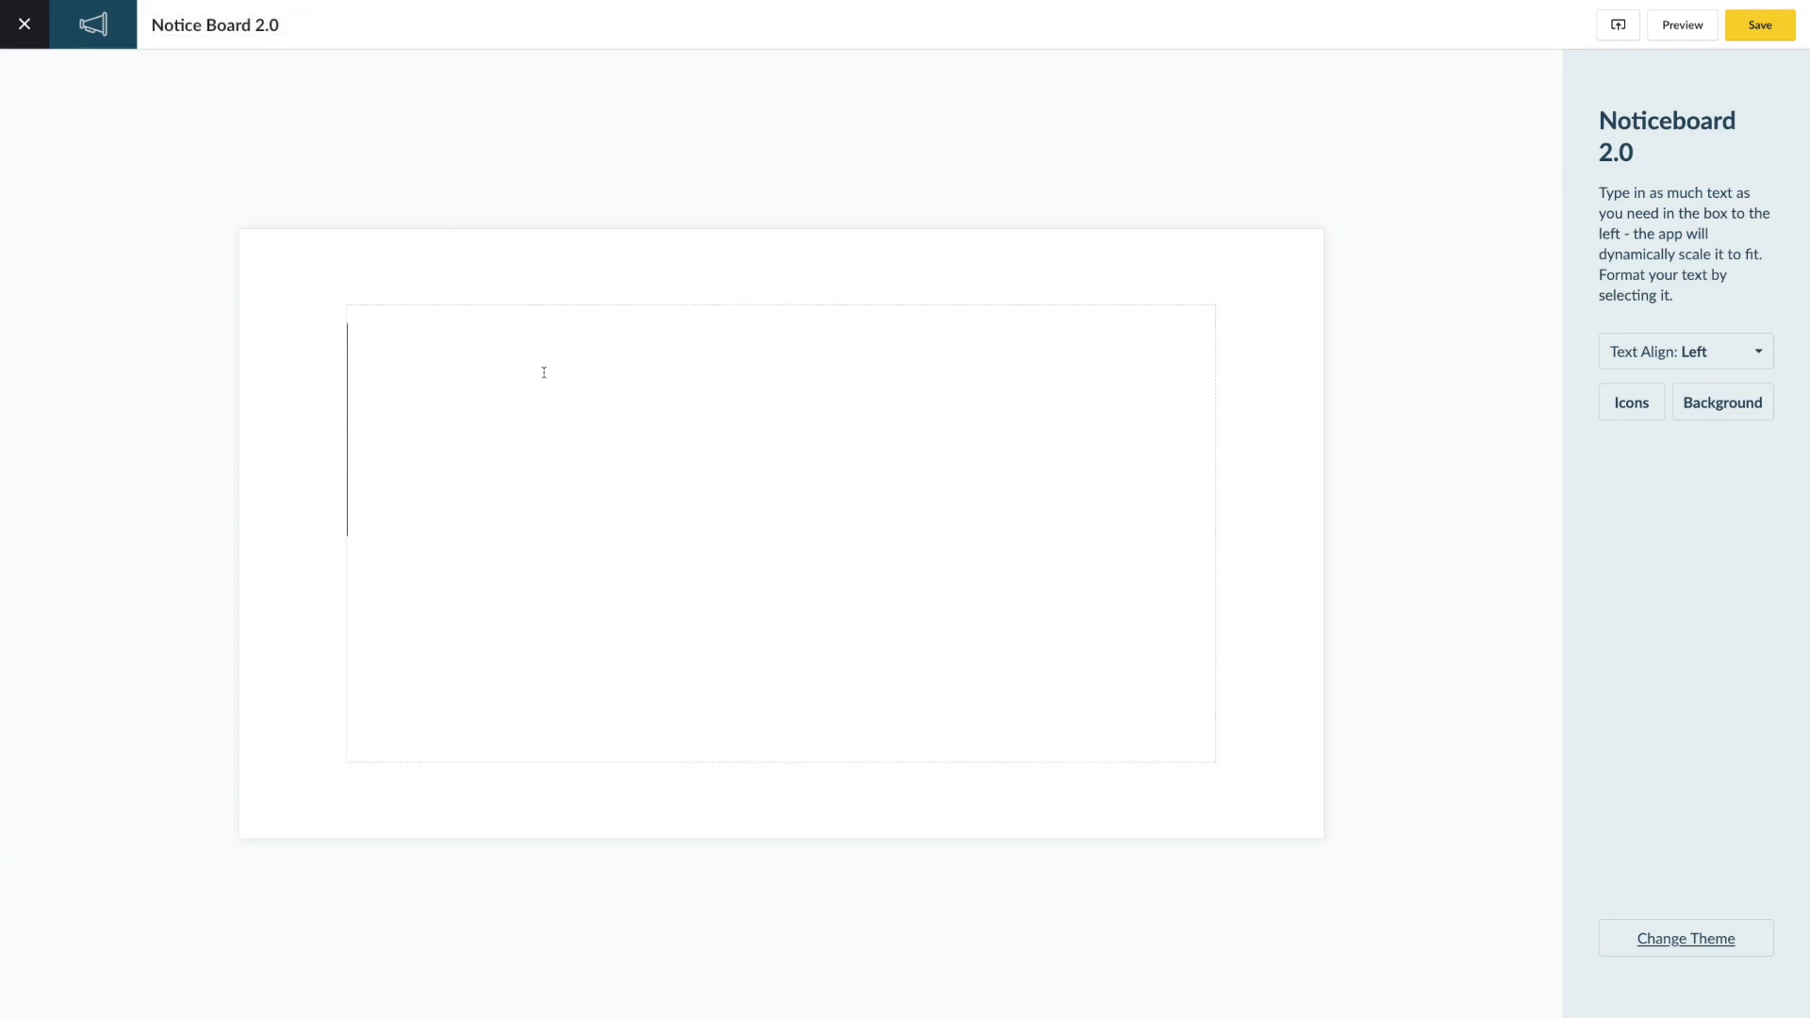
text(Noticeboard 2.0 is the easiest way to create a quick notice for your digital screen. Add a custom background, choose your font and move text to your preferred alignment. No matter how much text you add, Noticeboard 2.0 will dynamically scale your board to fit the screen.)
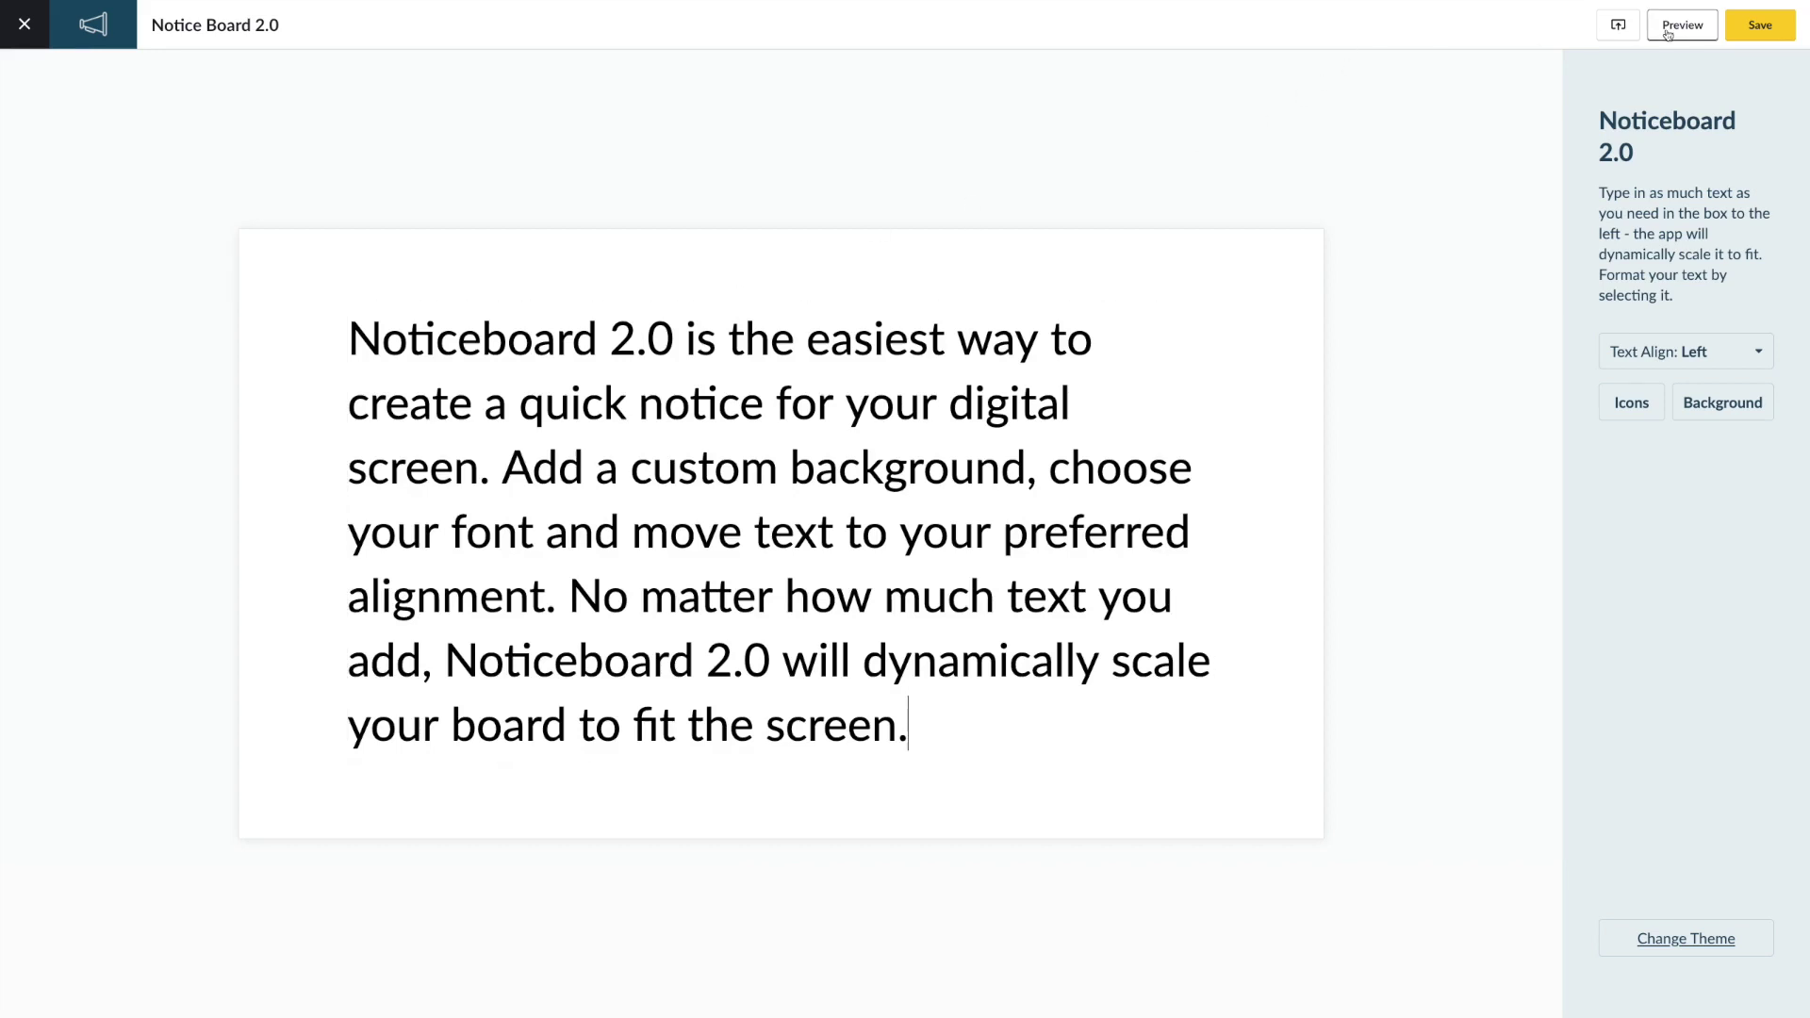
click(1747, 36)
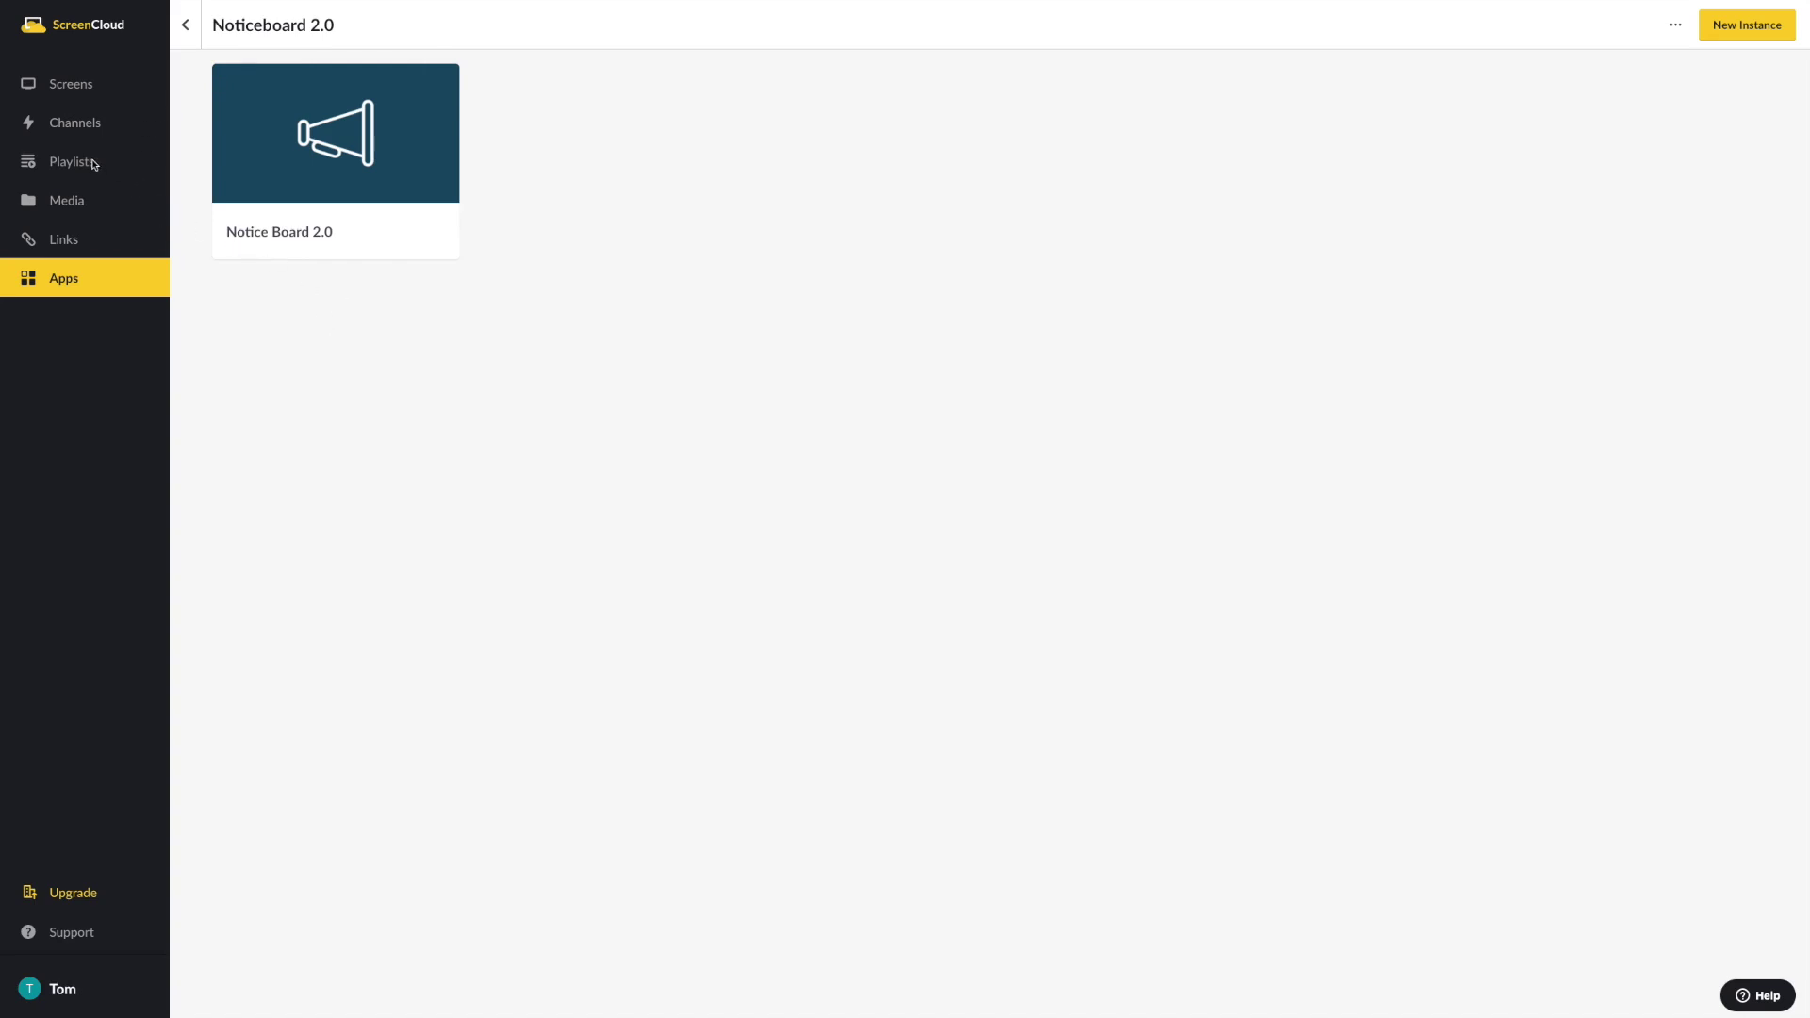
Open the Message Board channel from Channels and bring up its layout chooser
click(89, 128)
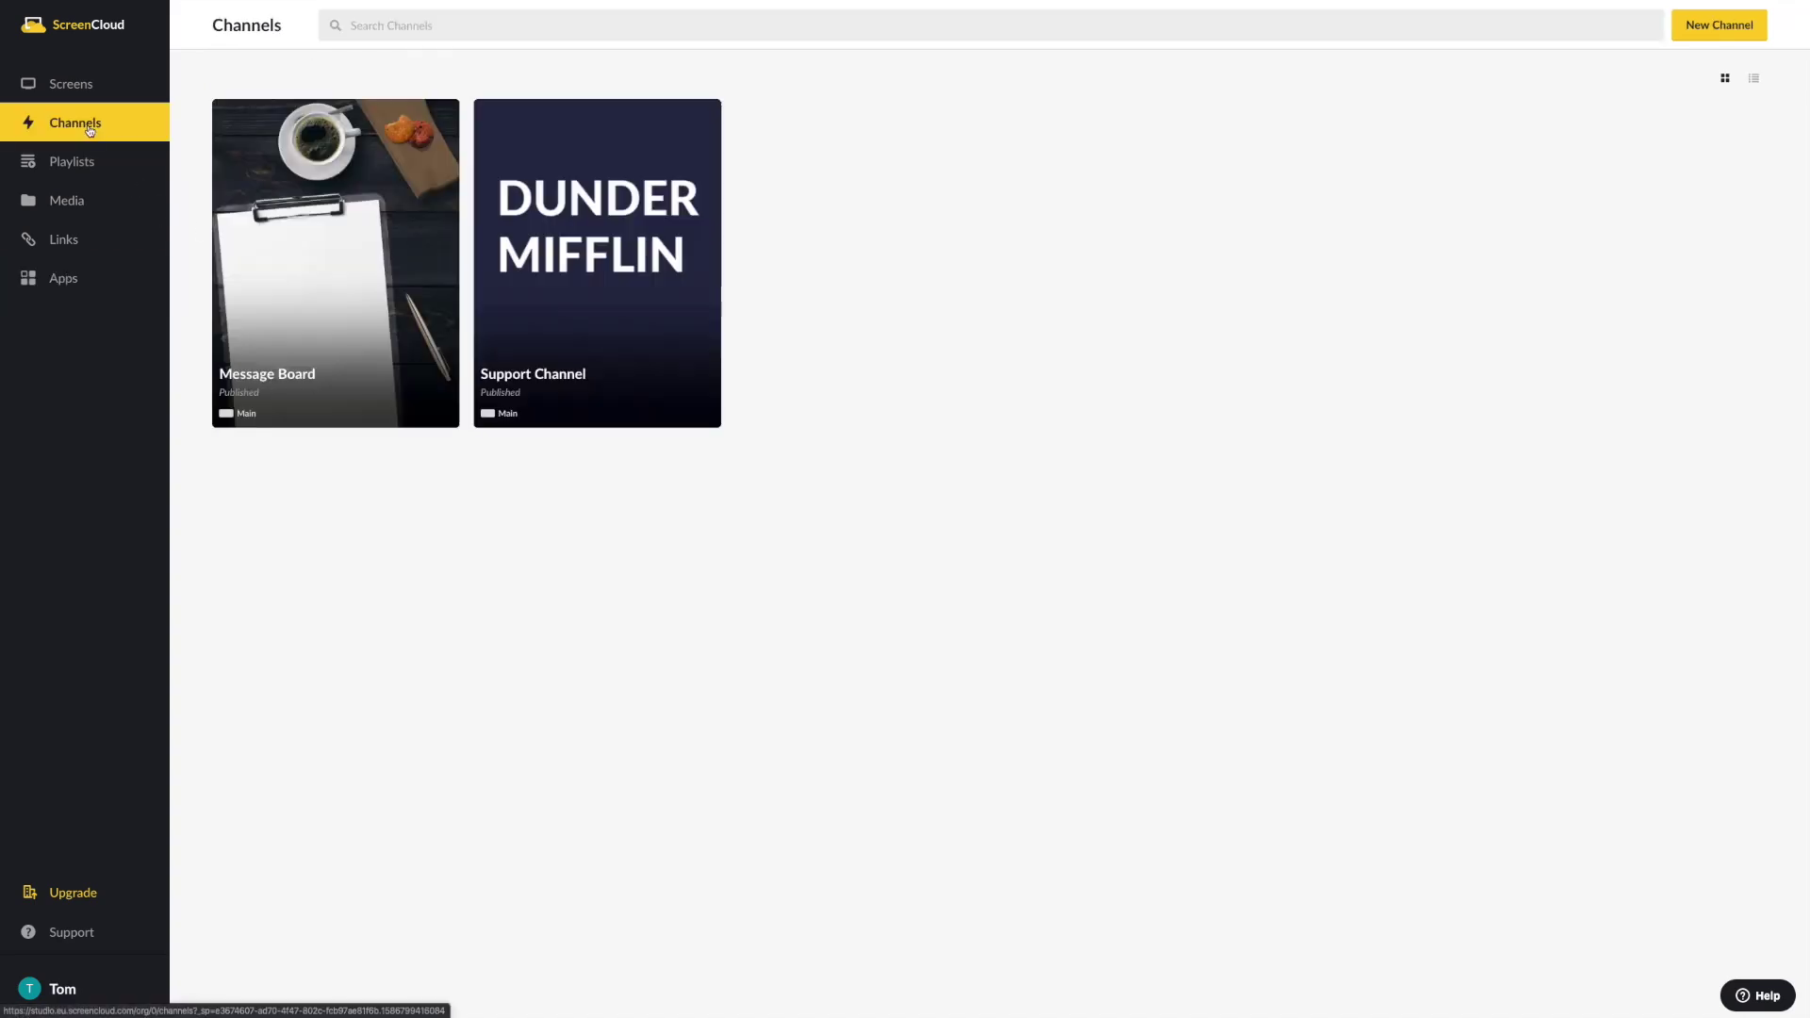
click(324, 151)
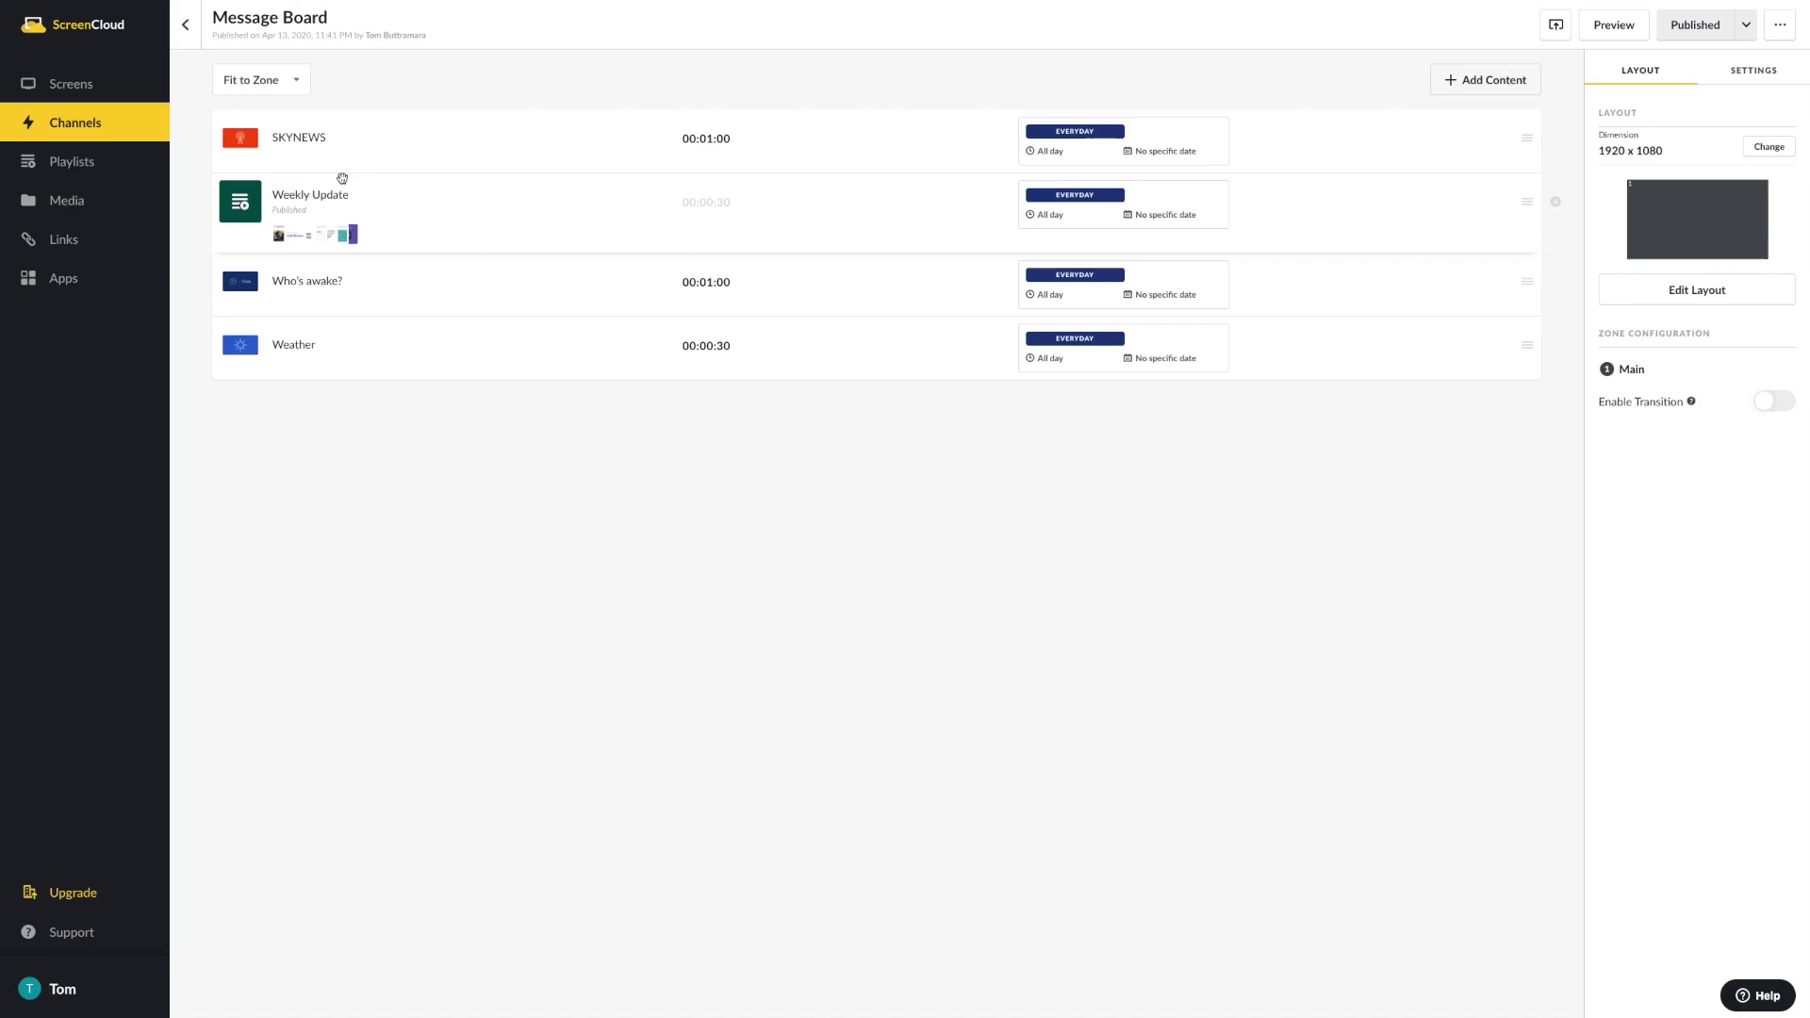
click(1683, 300)
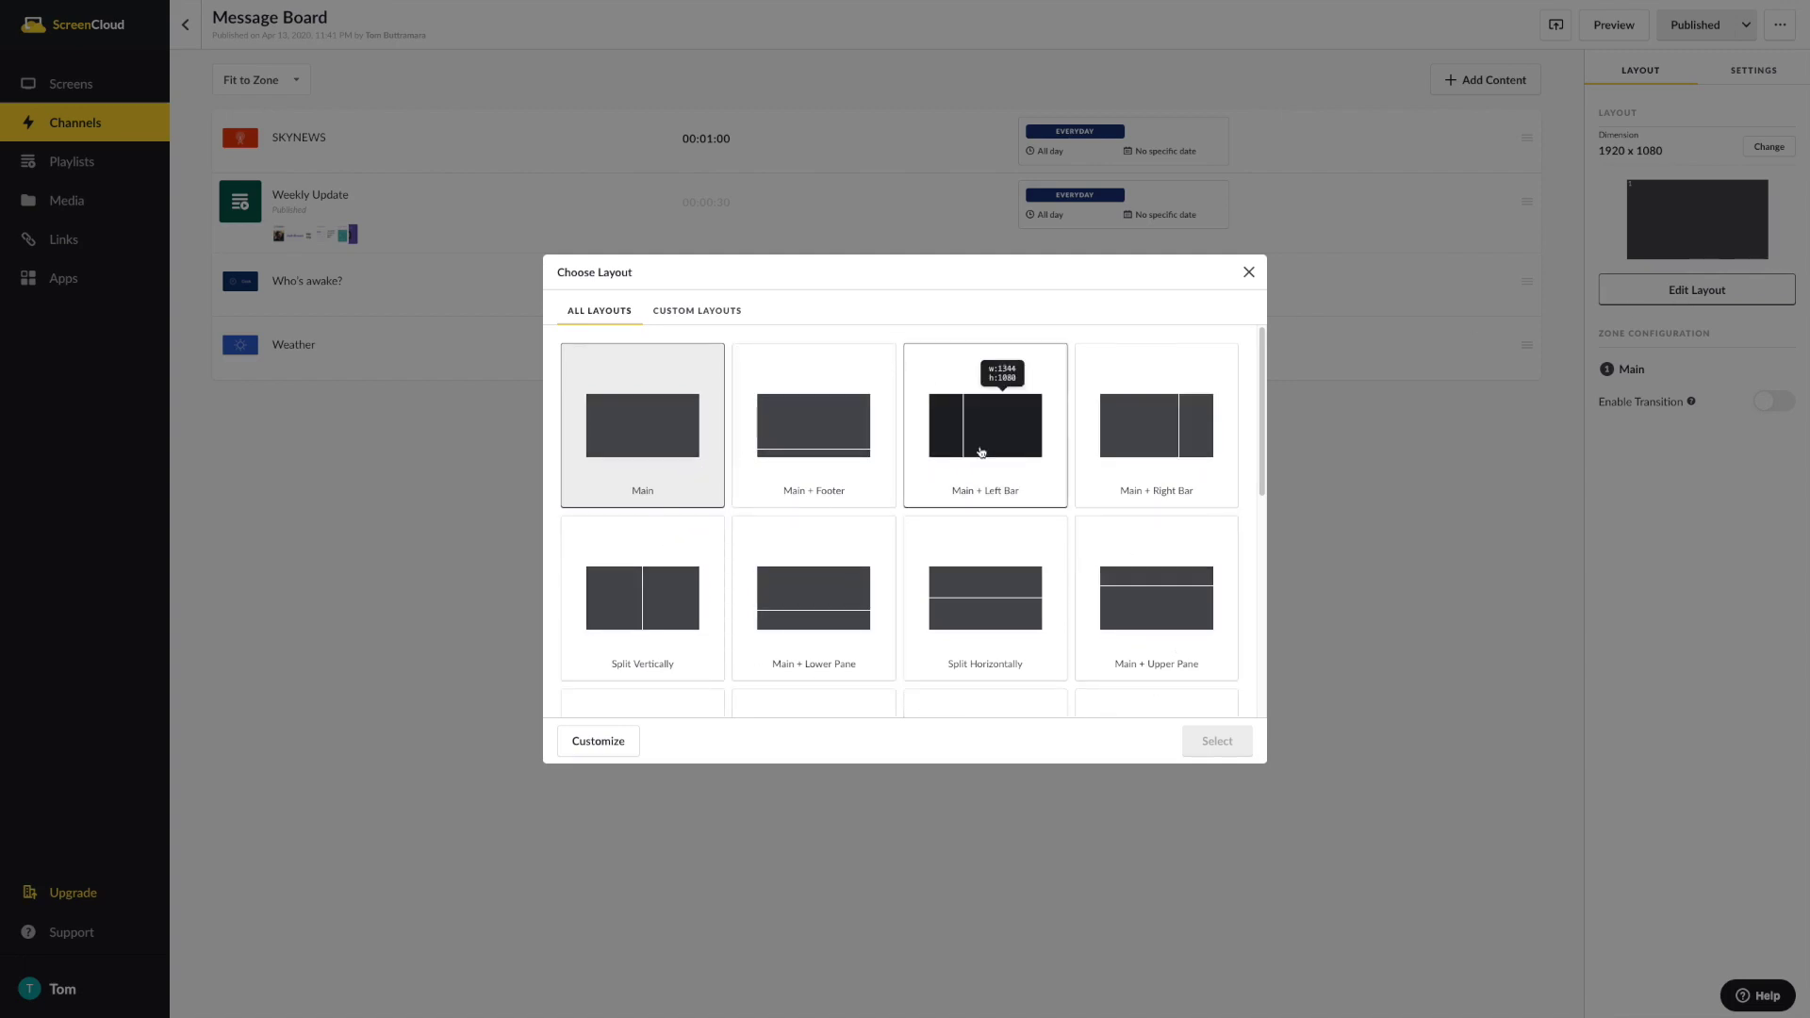
Apply the Main + Footer layout to the Message Board channel
click(827, 447)
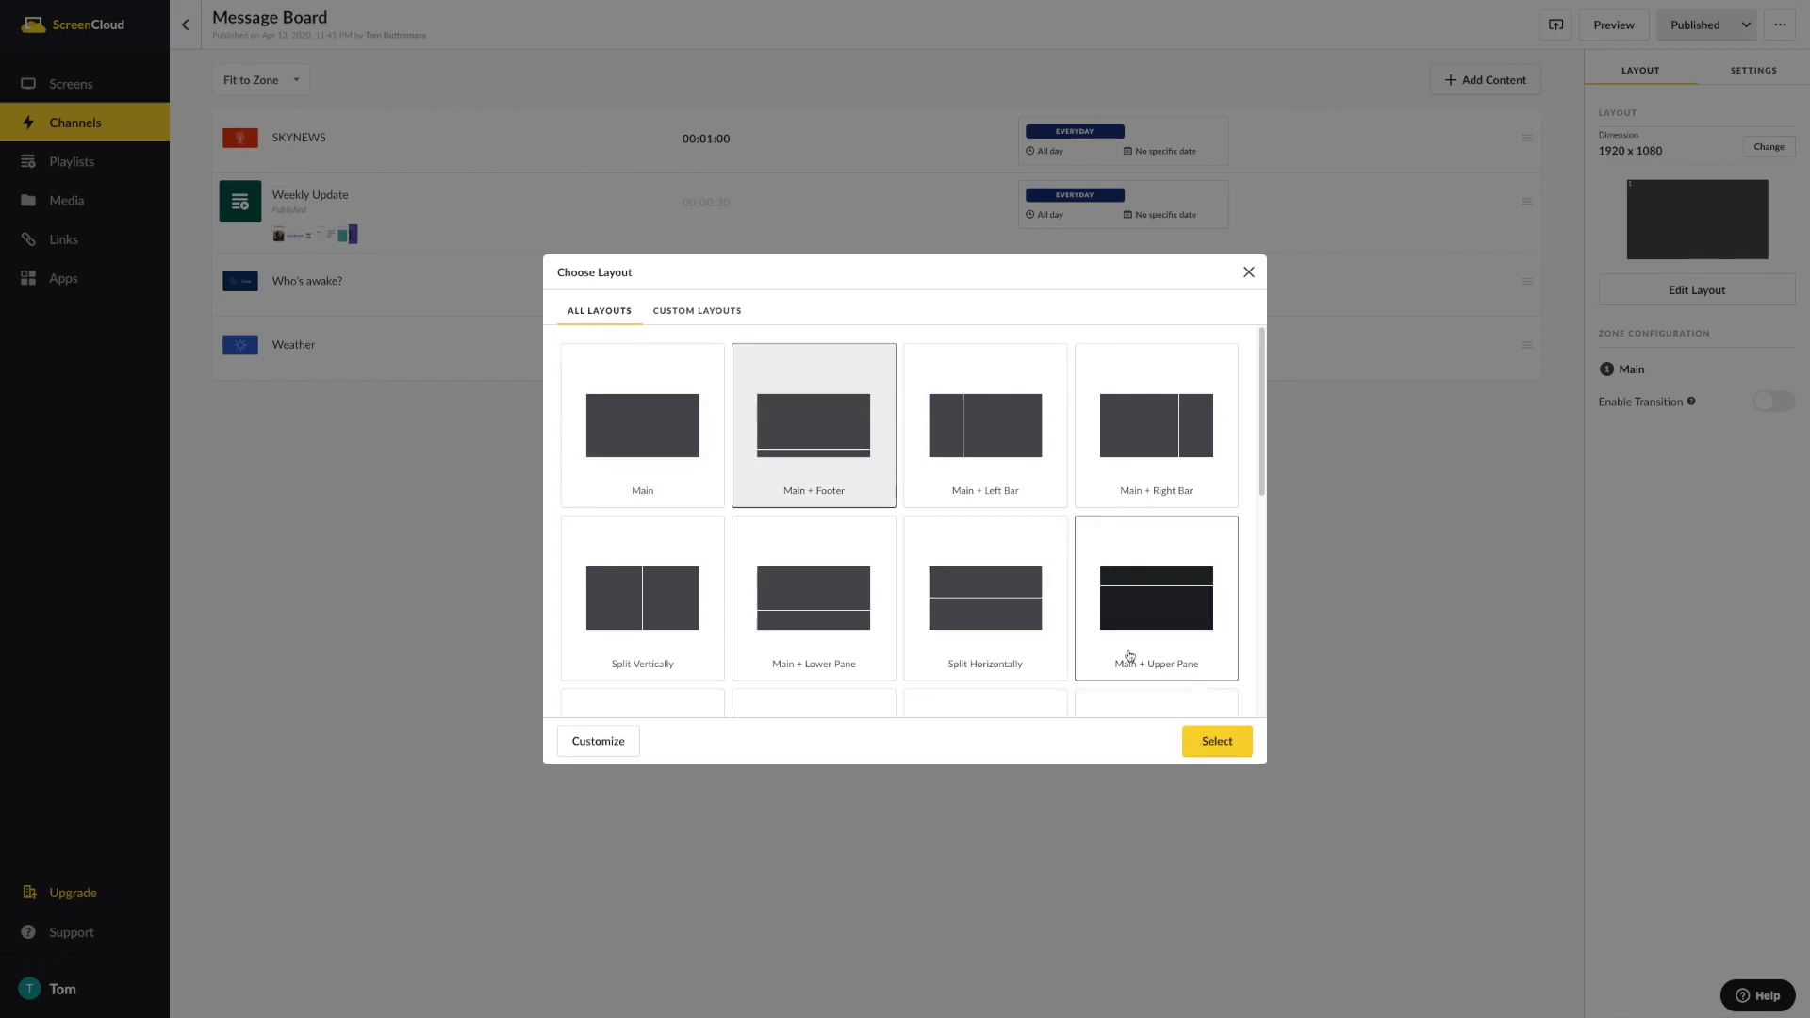
click(1218, 741)
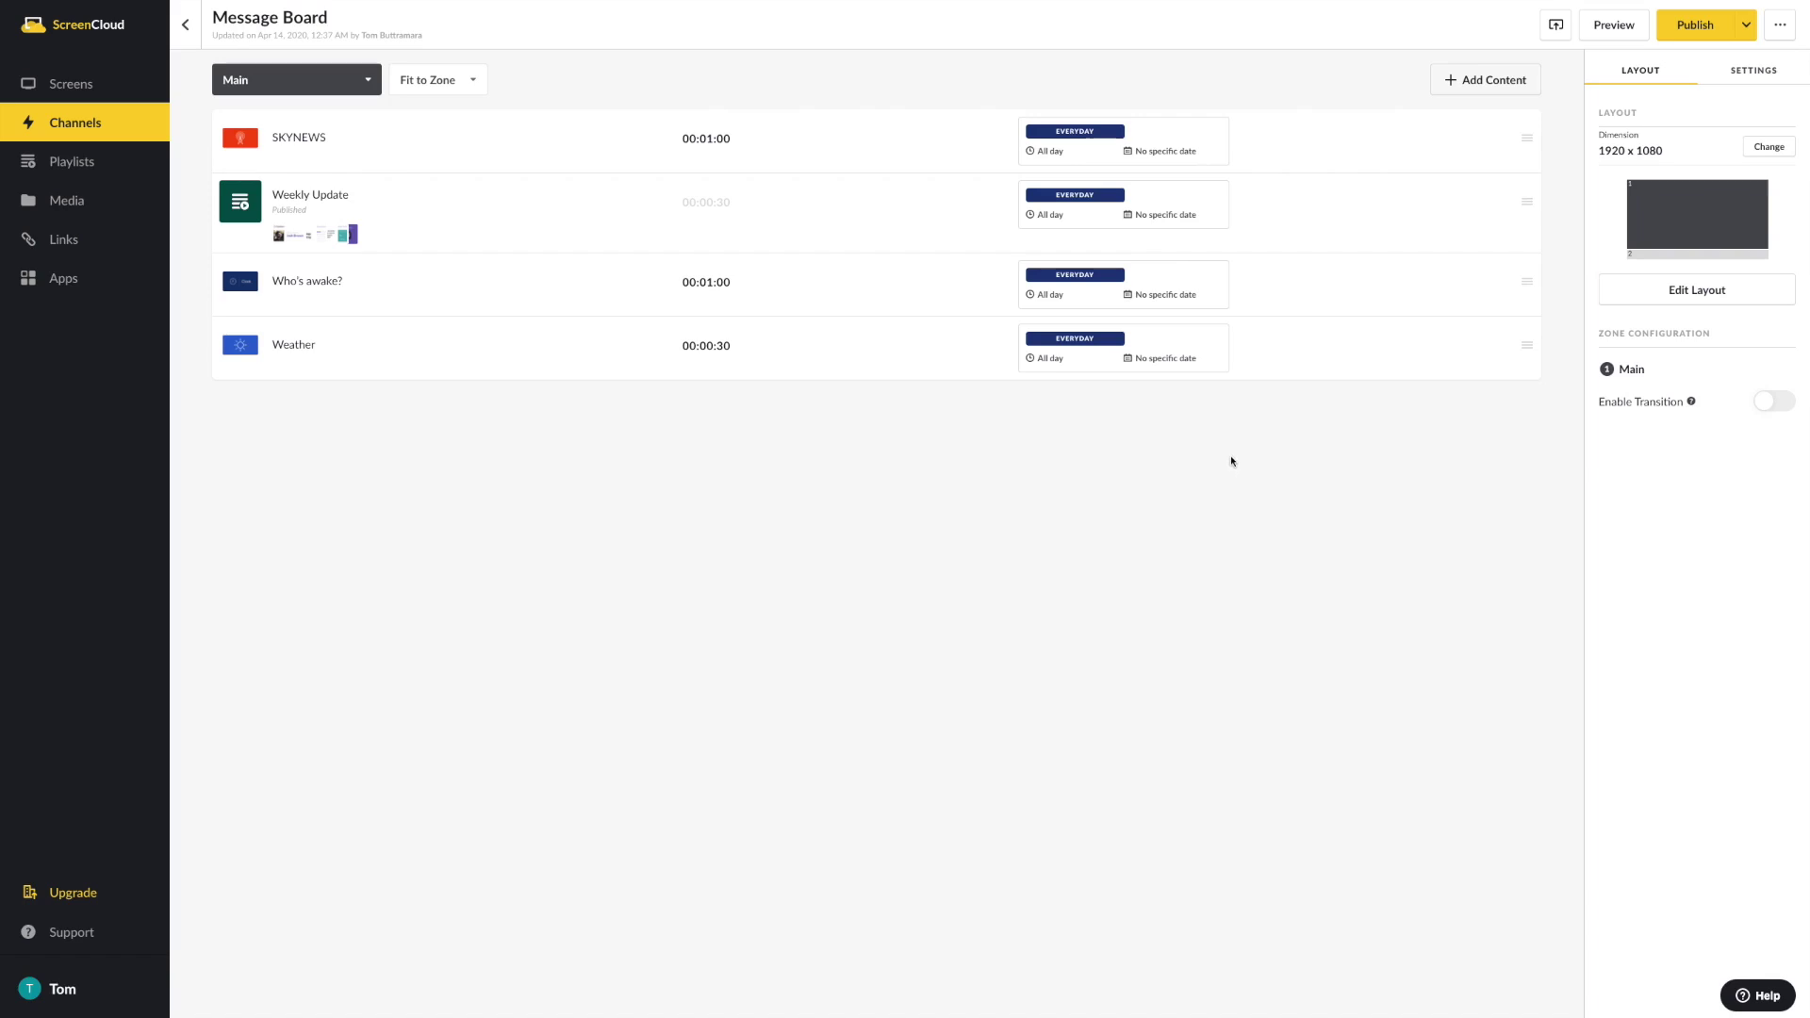
Switch to the Footer zone and open the Media Picker to add content
click(377, 89)
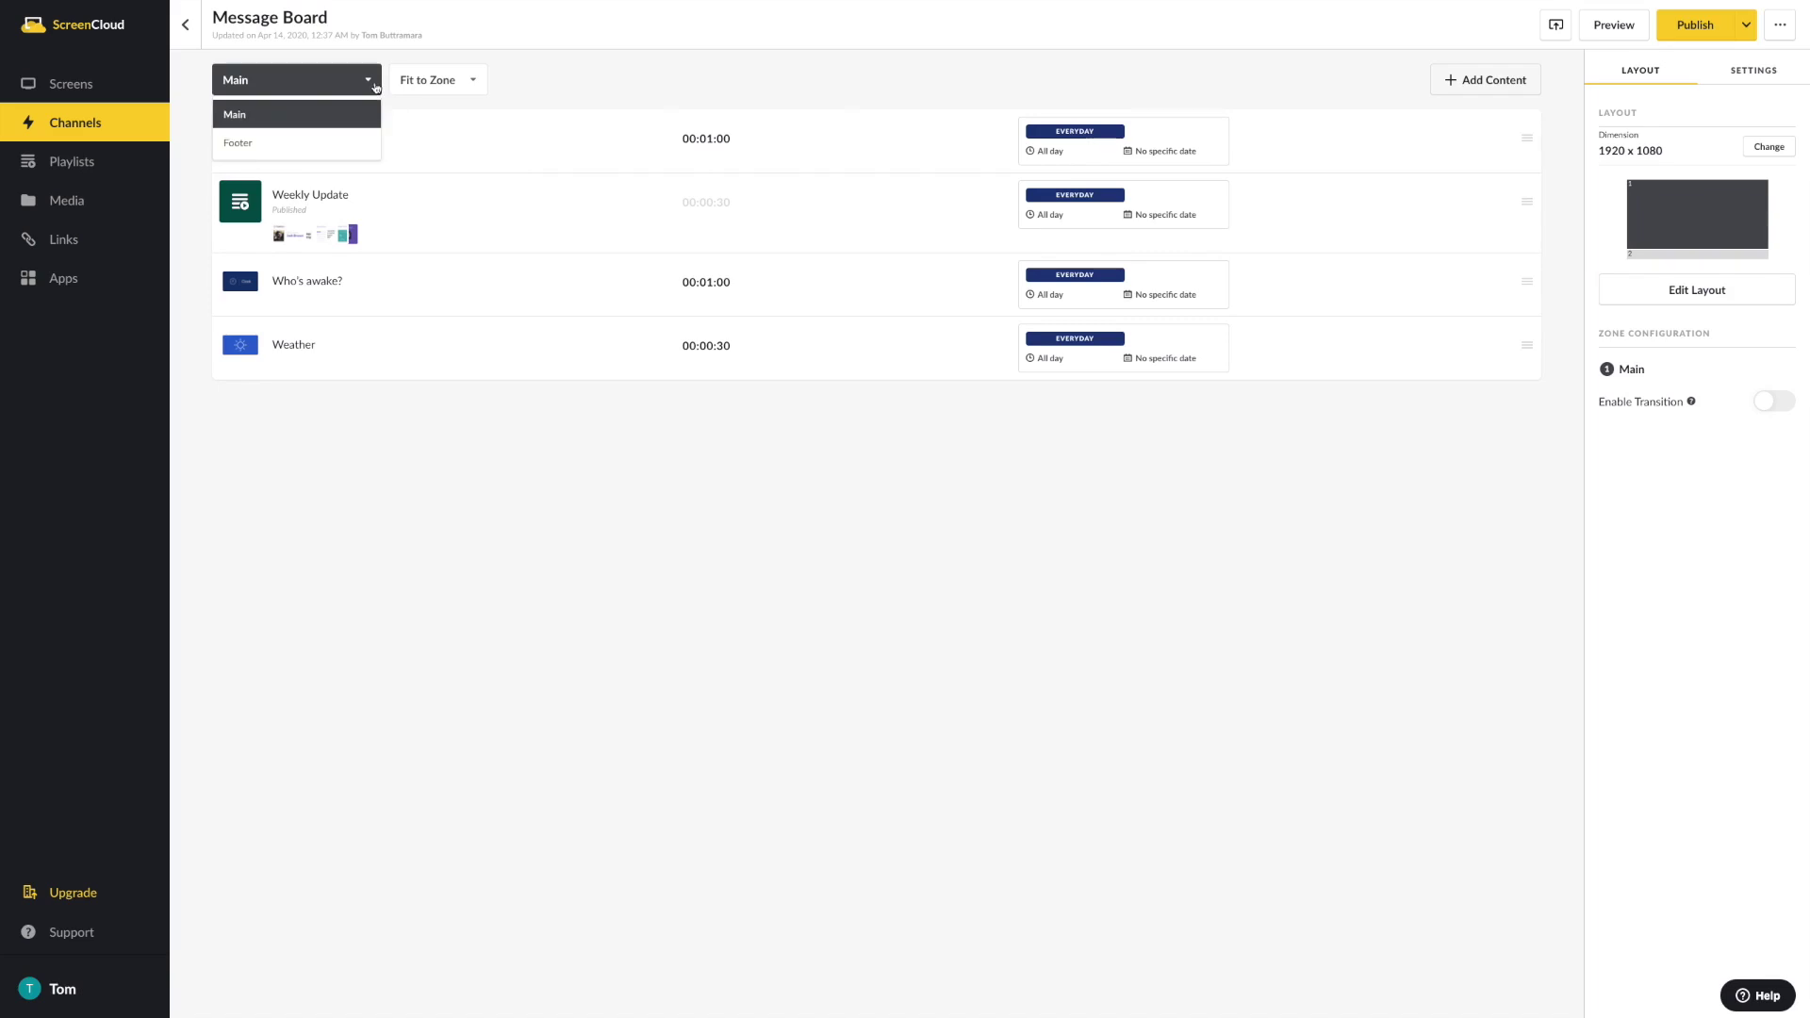
click(344, 143)
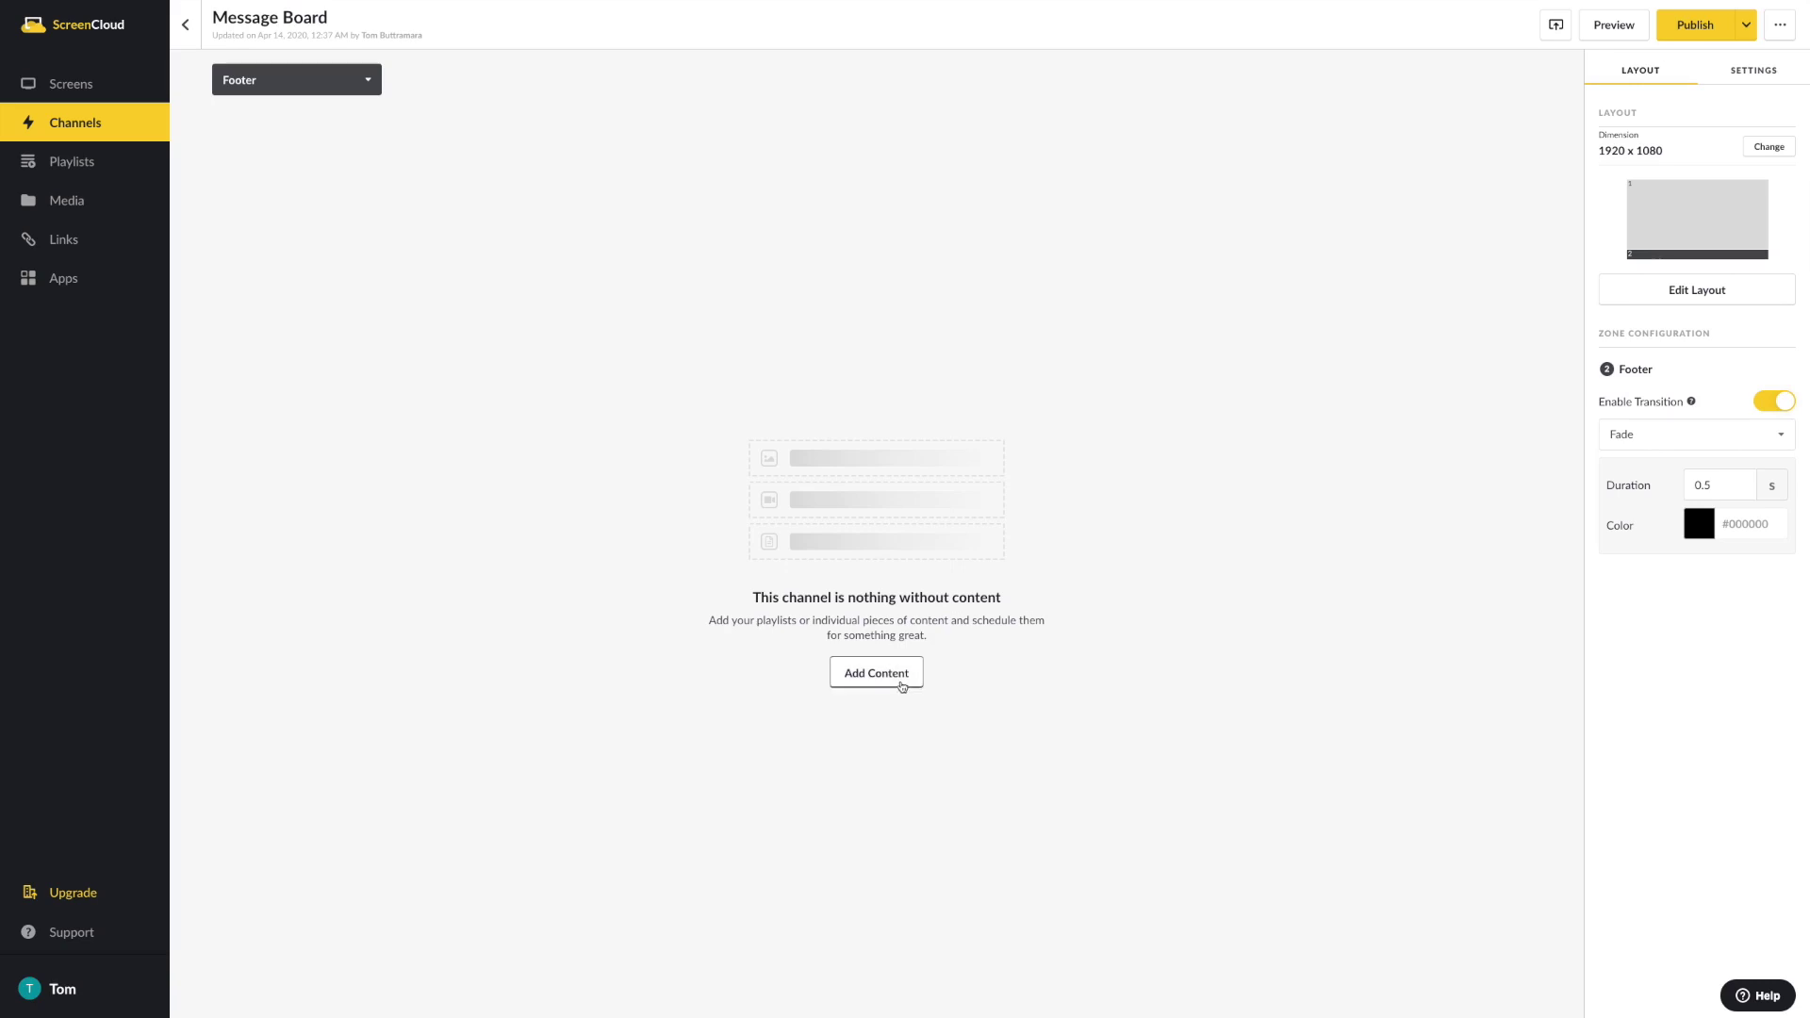
click(902, 687)
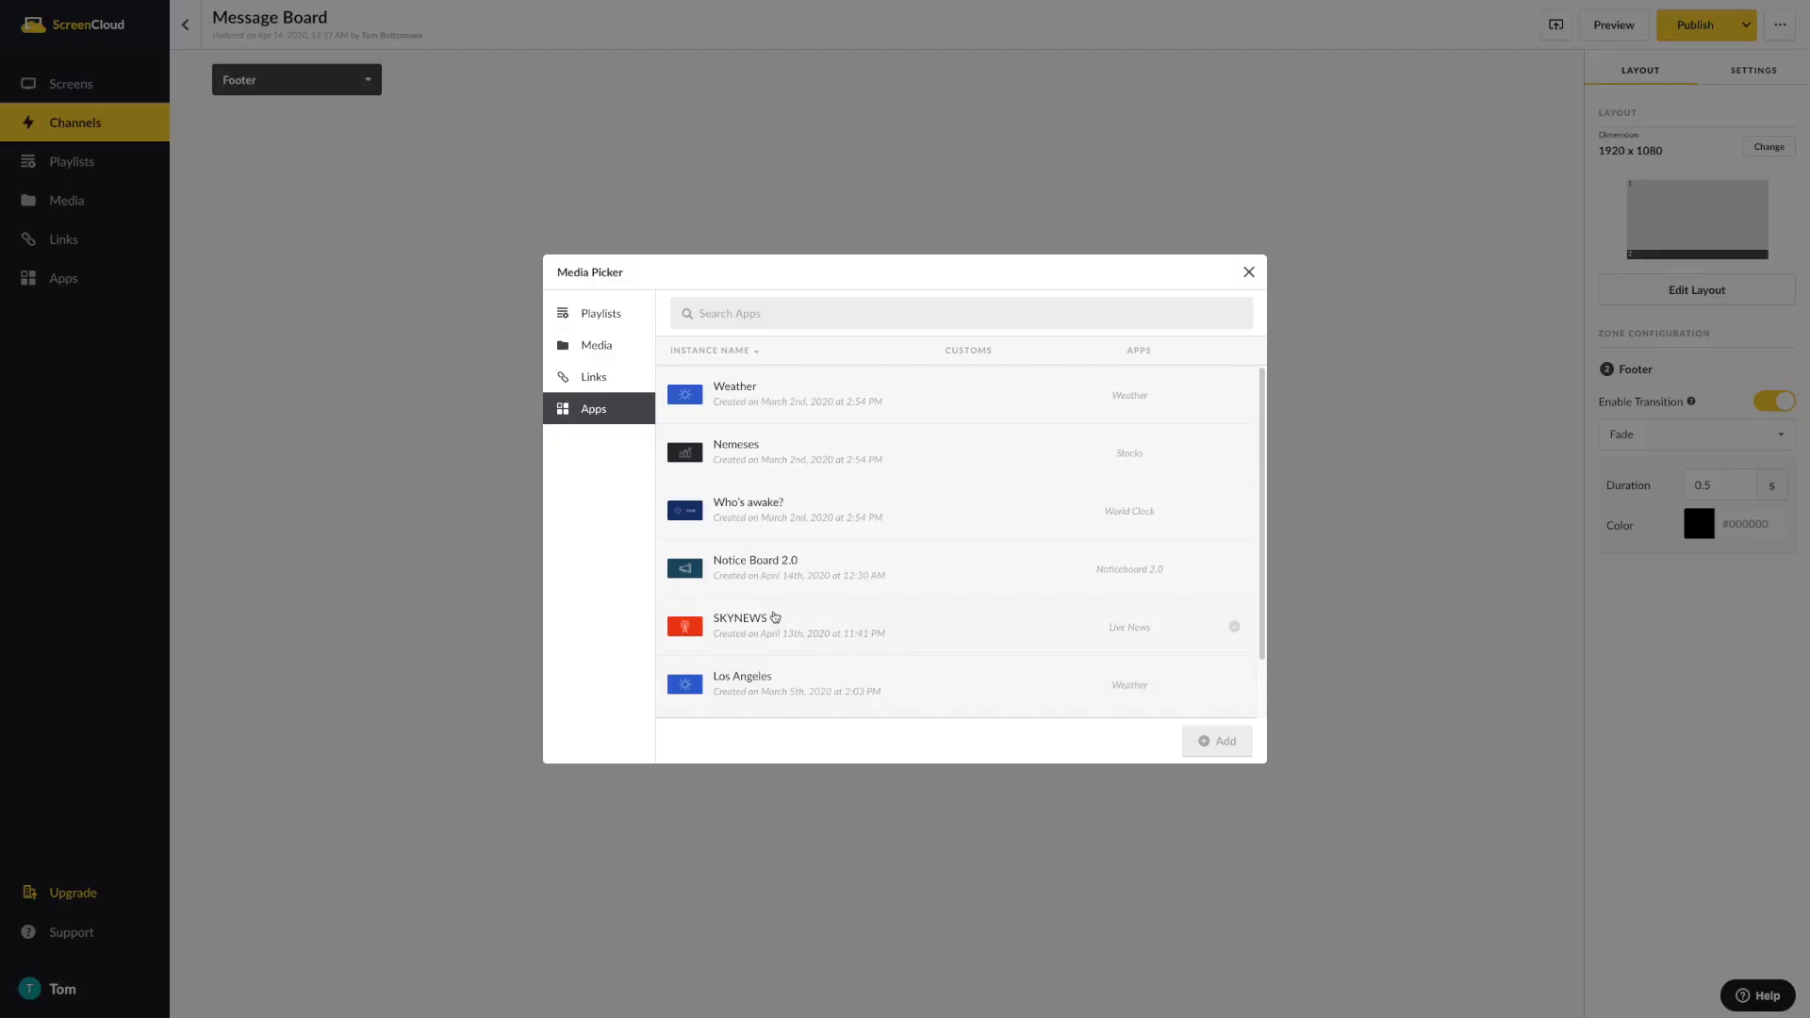
Pick Notice Board 2.0 from the Apps list and add it to the Footer zone
mouse_move(792, 567)
click(786, 578)
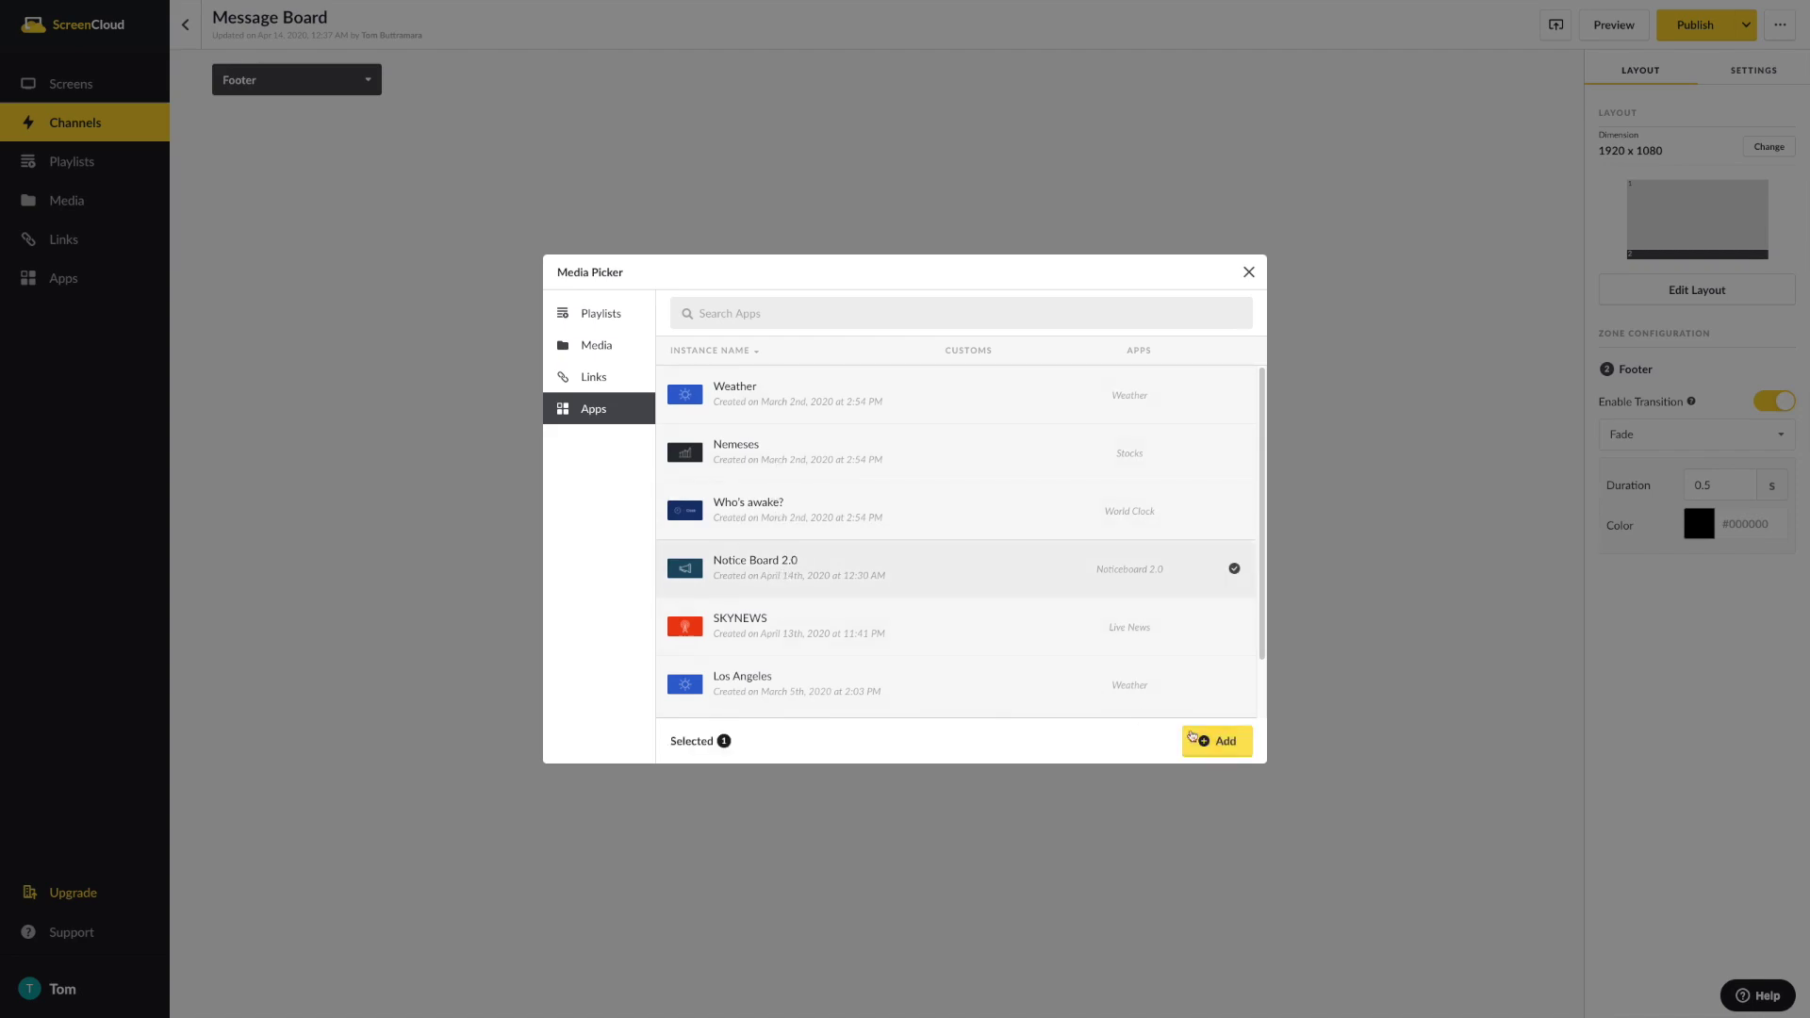
click(1204, 742)
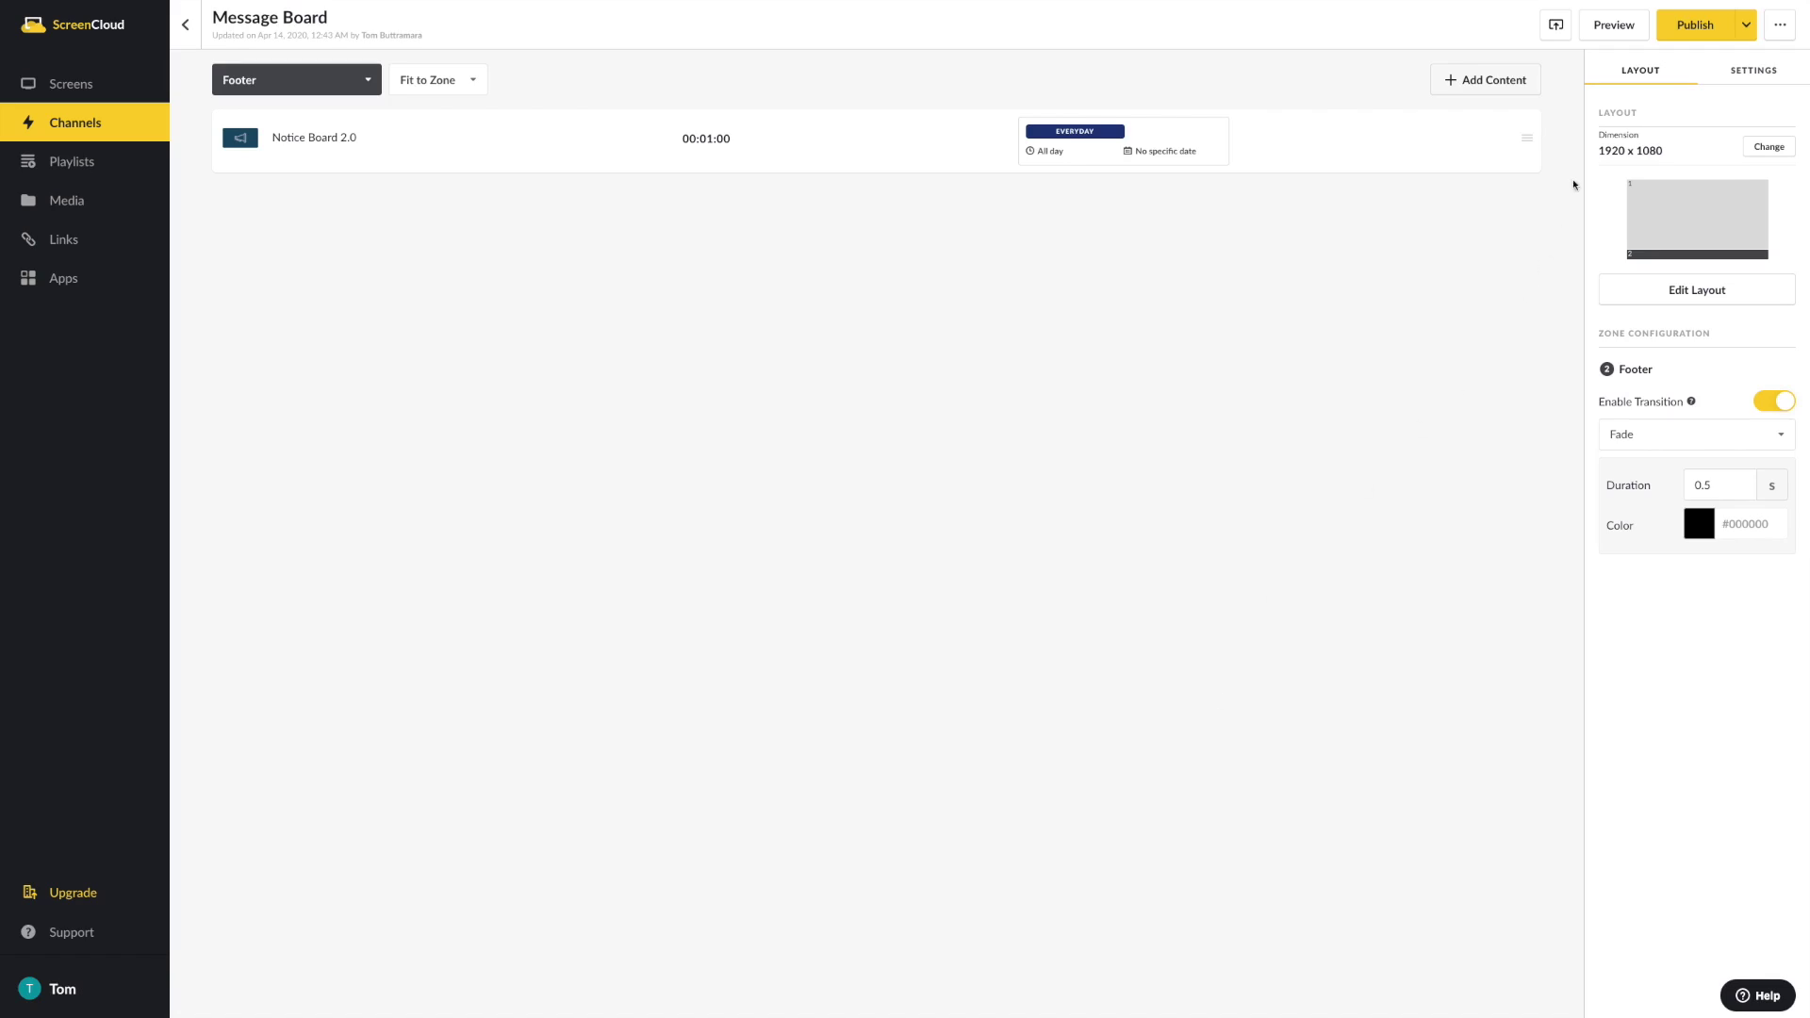
Preview the channel with the notice scrolling in the footer, then return to editing
click(1627, 28)
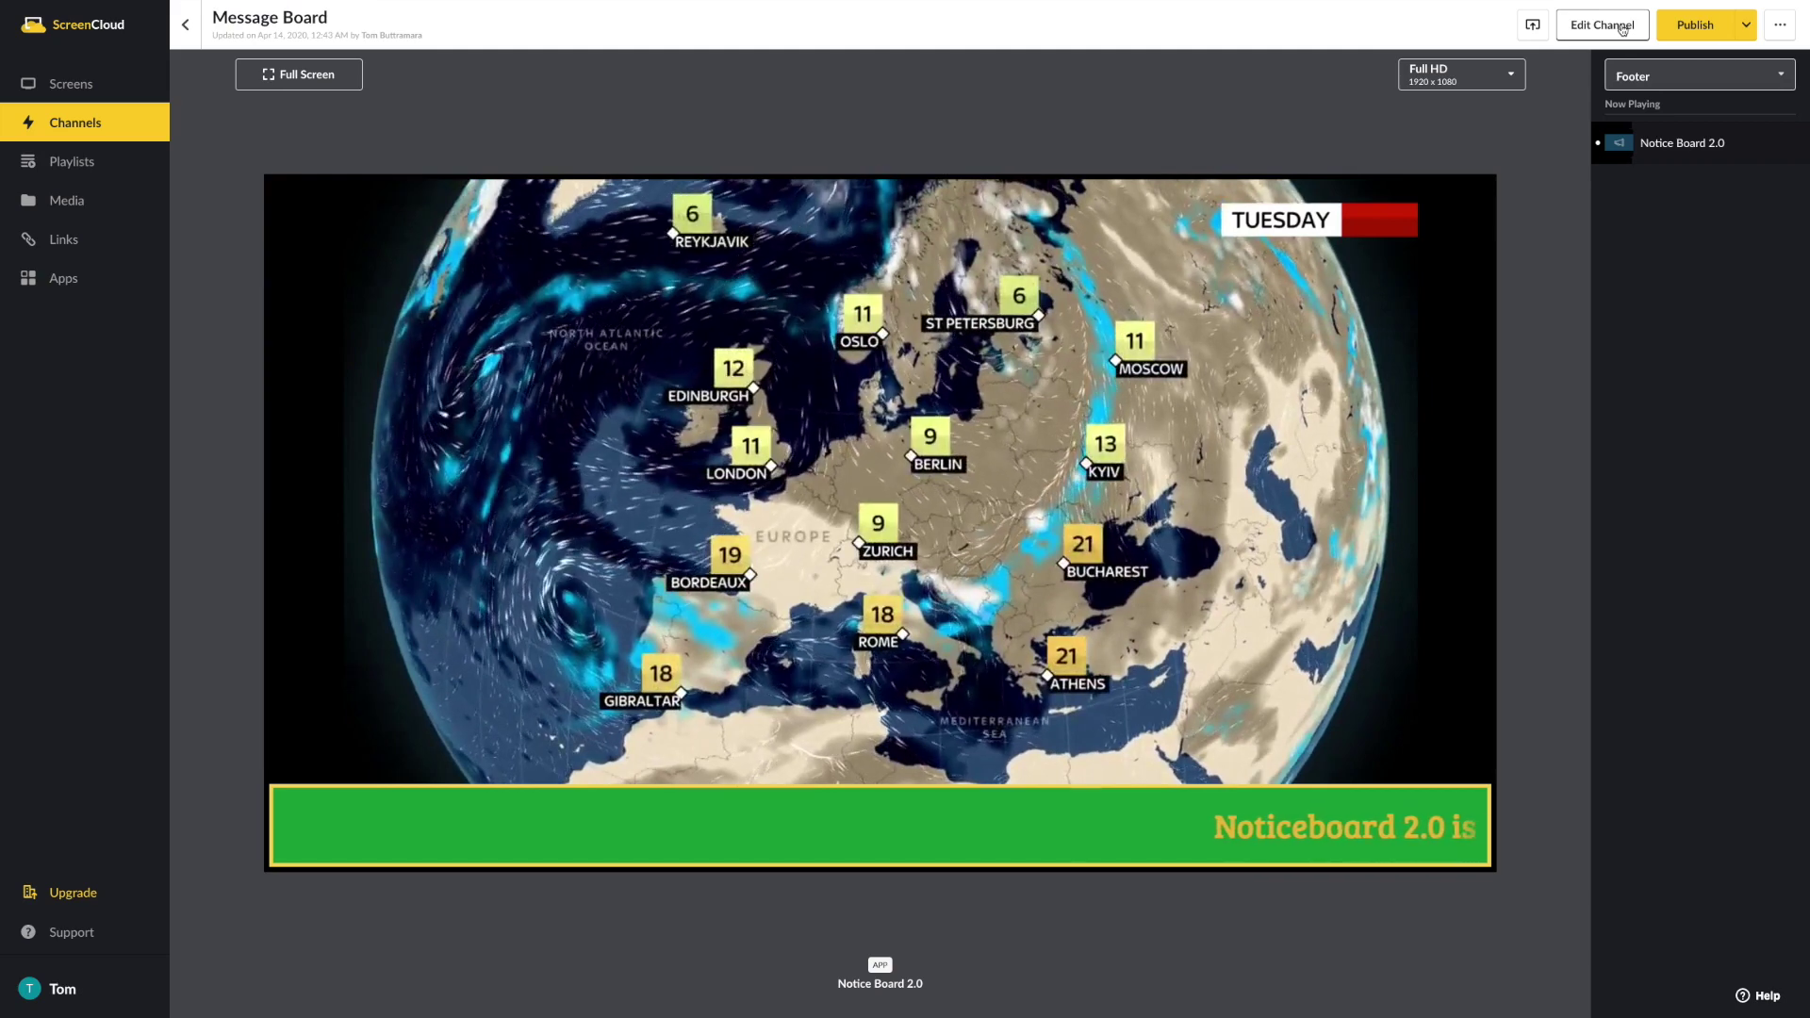
click(1623, 29)
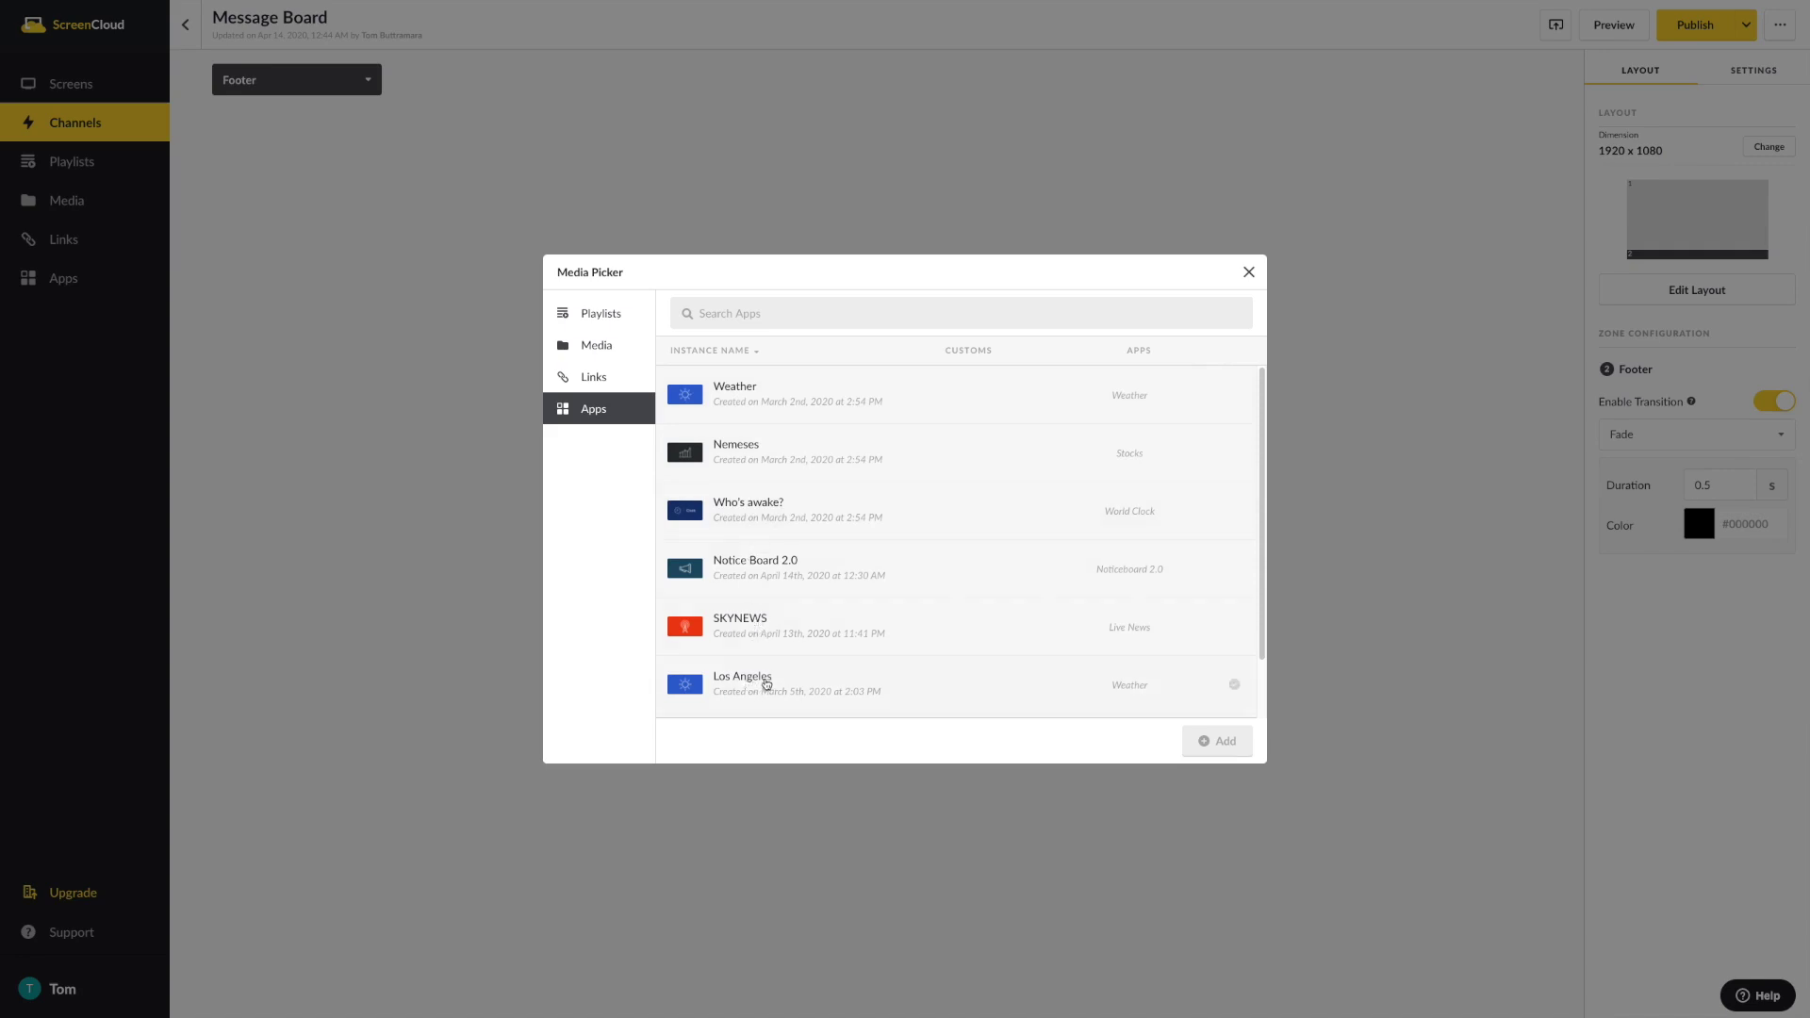
scroll(761, 686, down, 1)
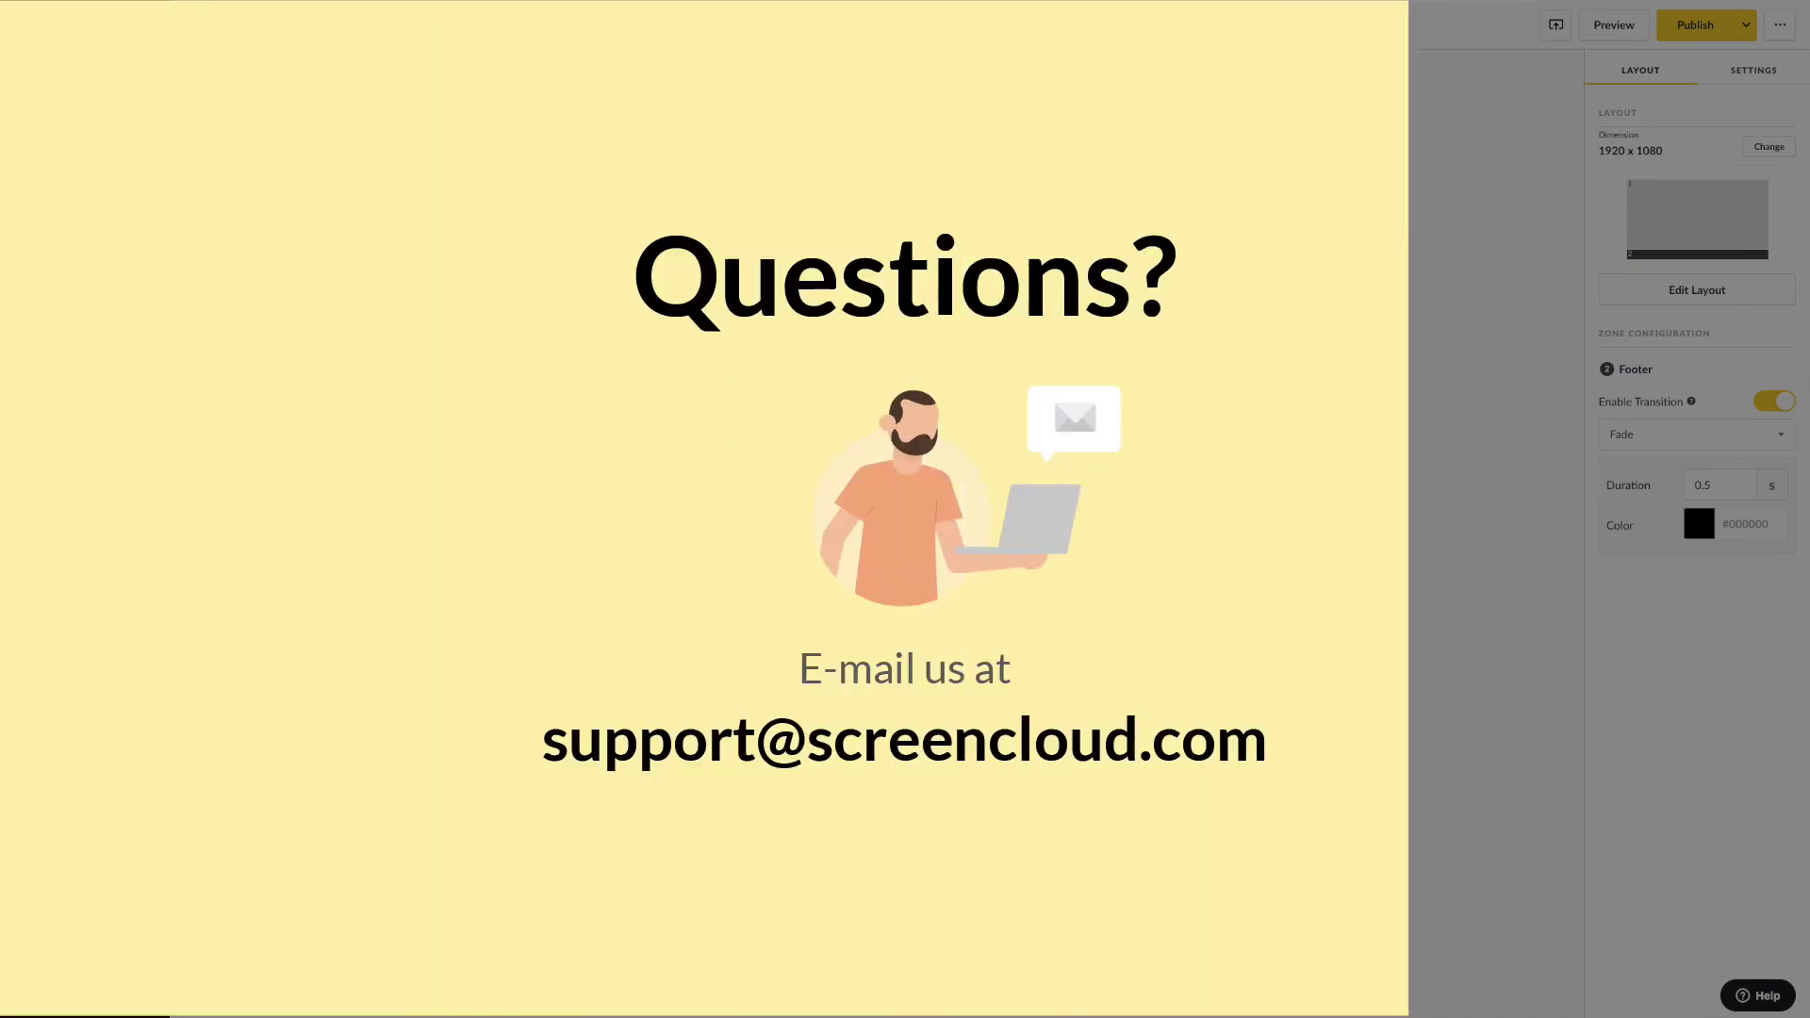